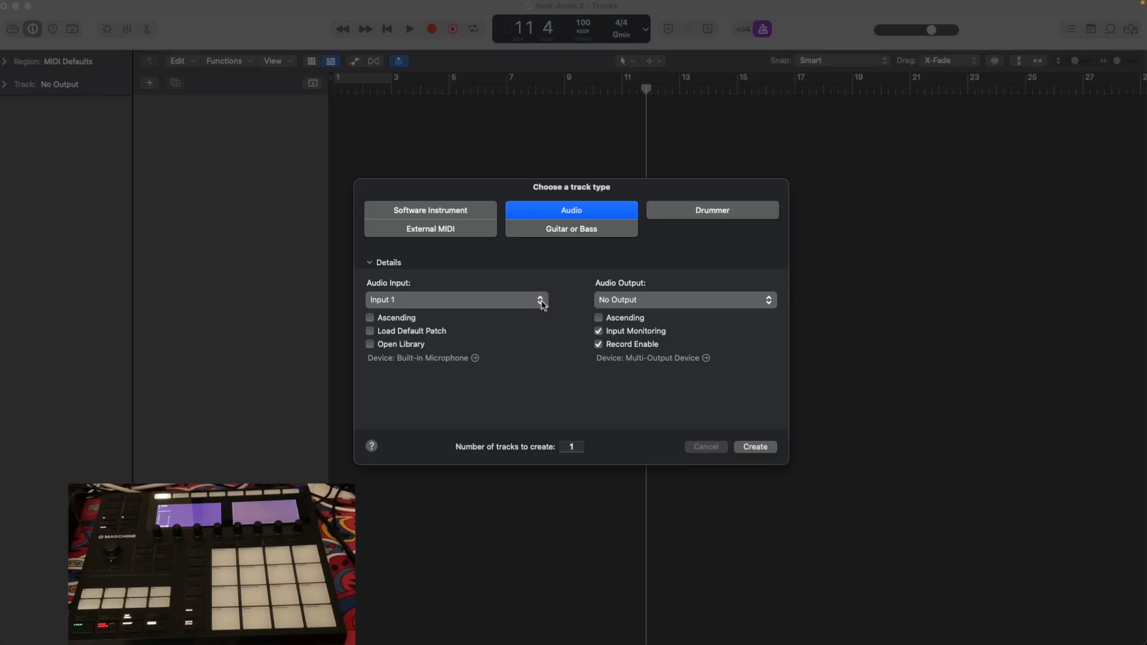
Create one software instrument track using Maschine 2, with its audio output set to Output 1 + 2.
left_click(461, 217)
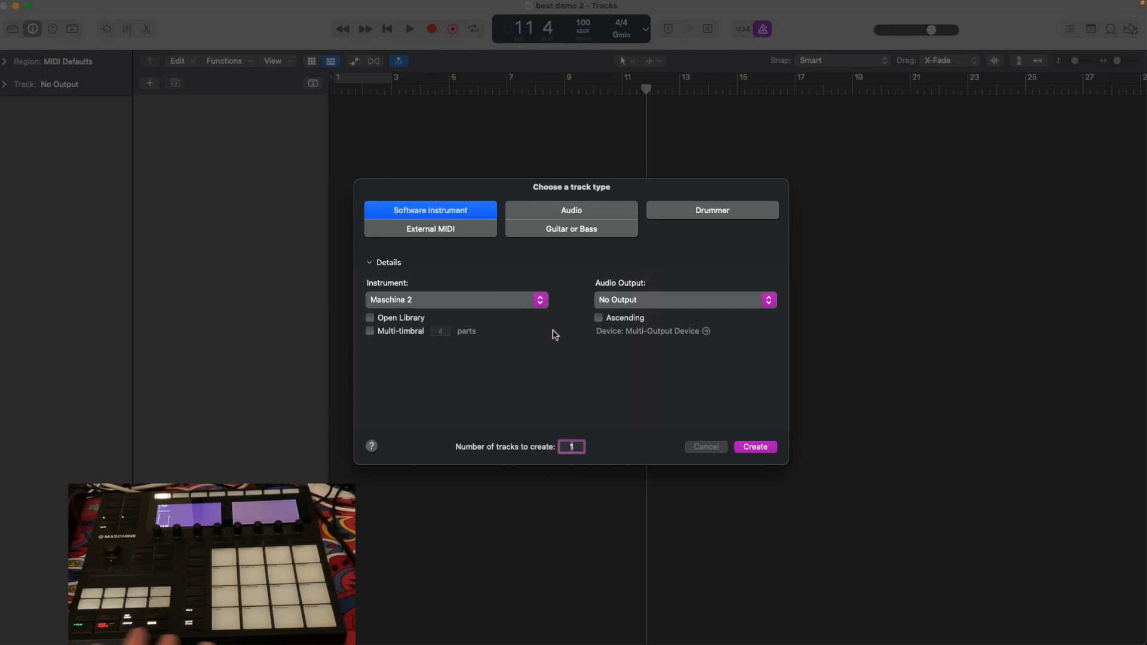
left_click(770, 301)
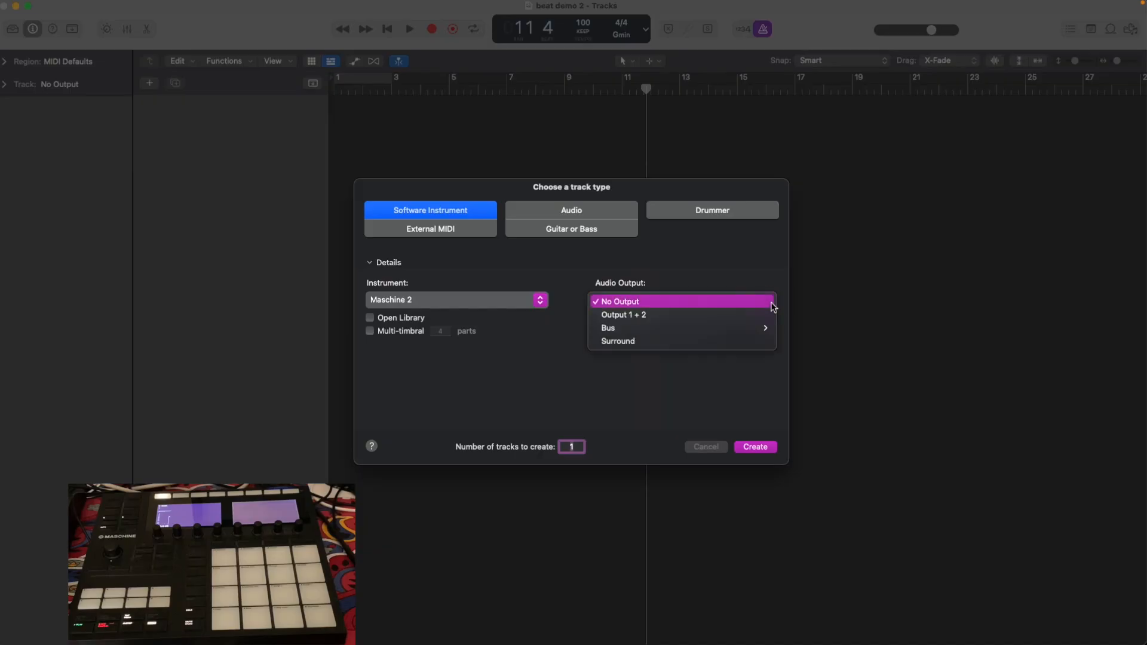
mouse_move(721, 335)
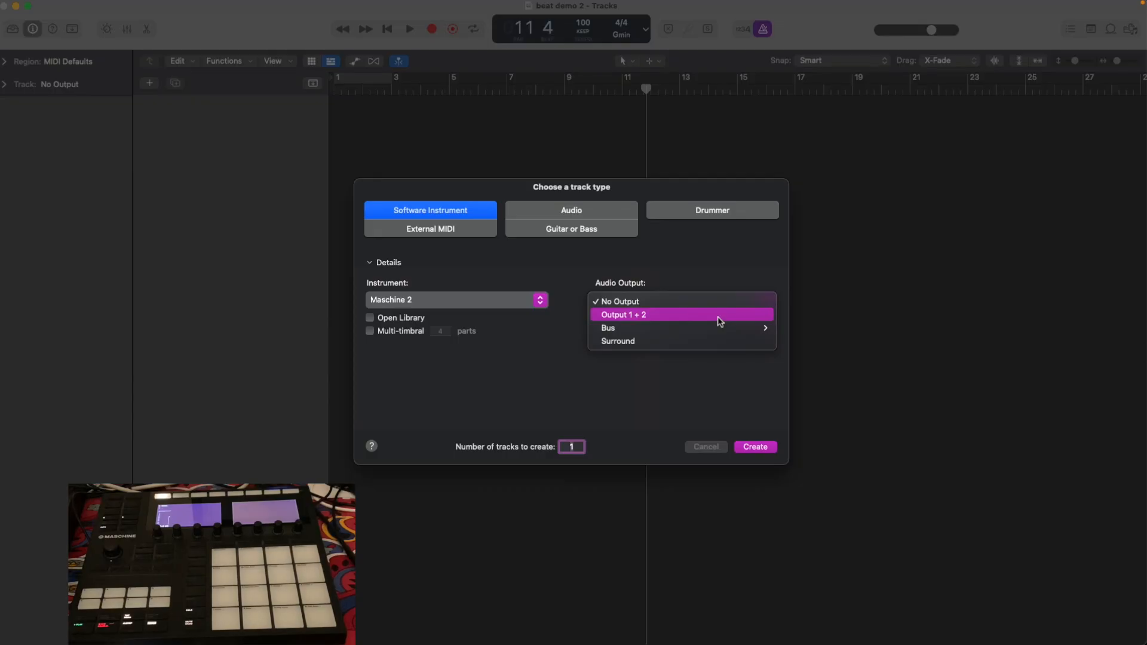
left_click(720, 321)
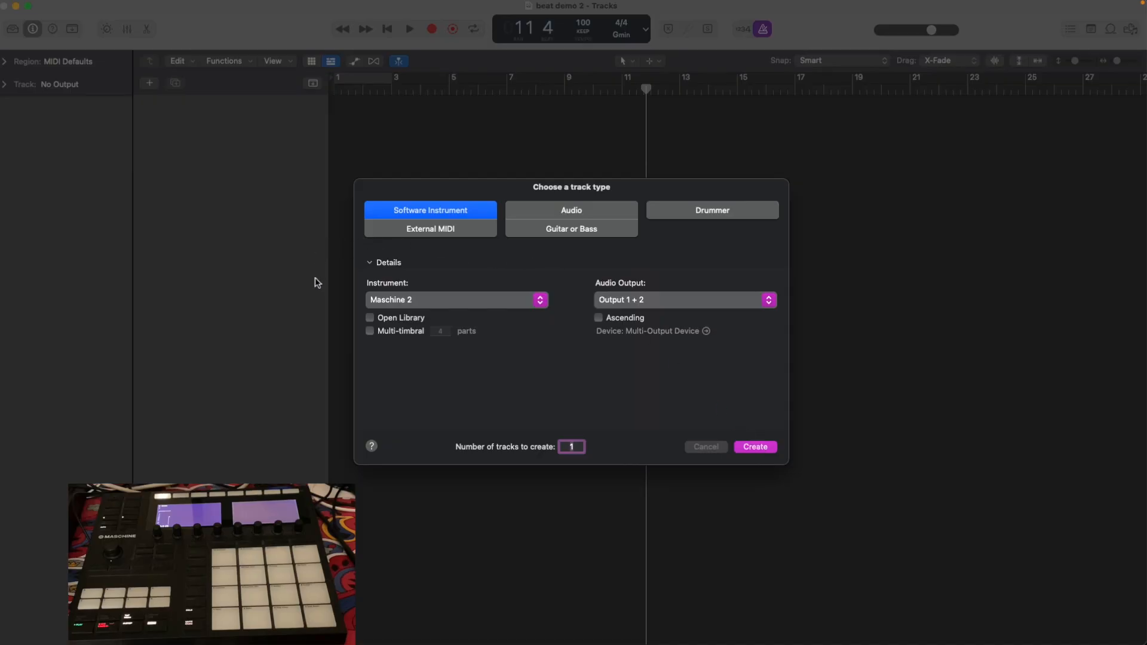
key("Escape")
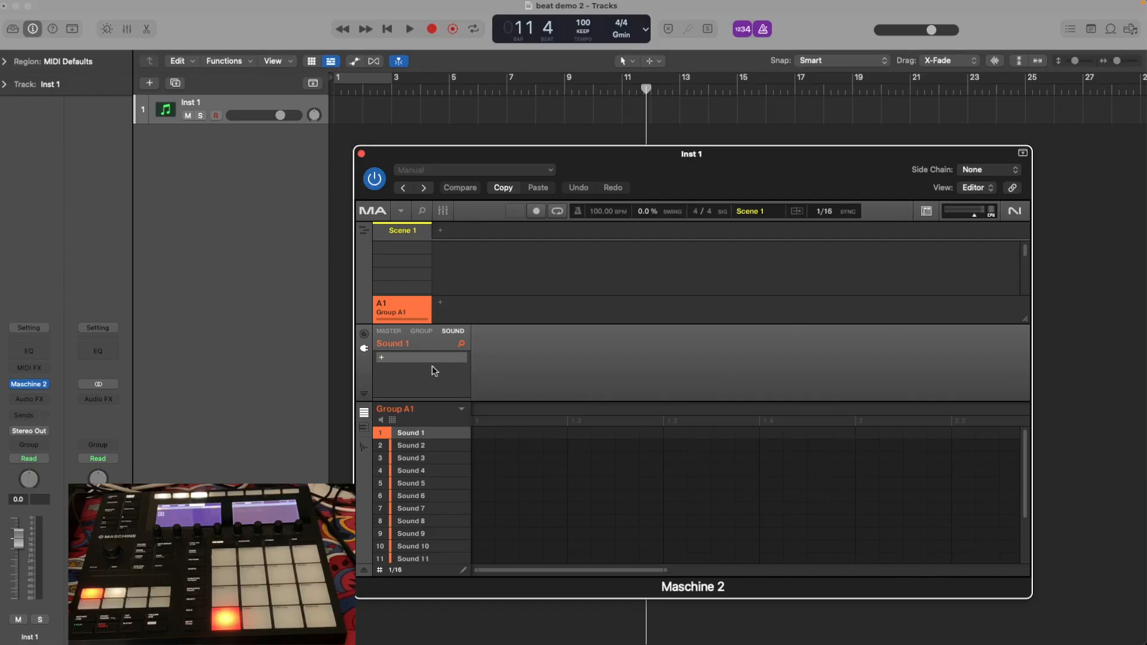
Load the internal Sampler plug-in into Sounds 1, 2 and 3 of Group A1.
left_click(383, 358)
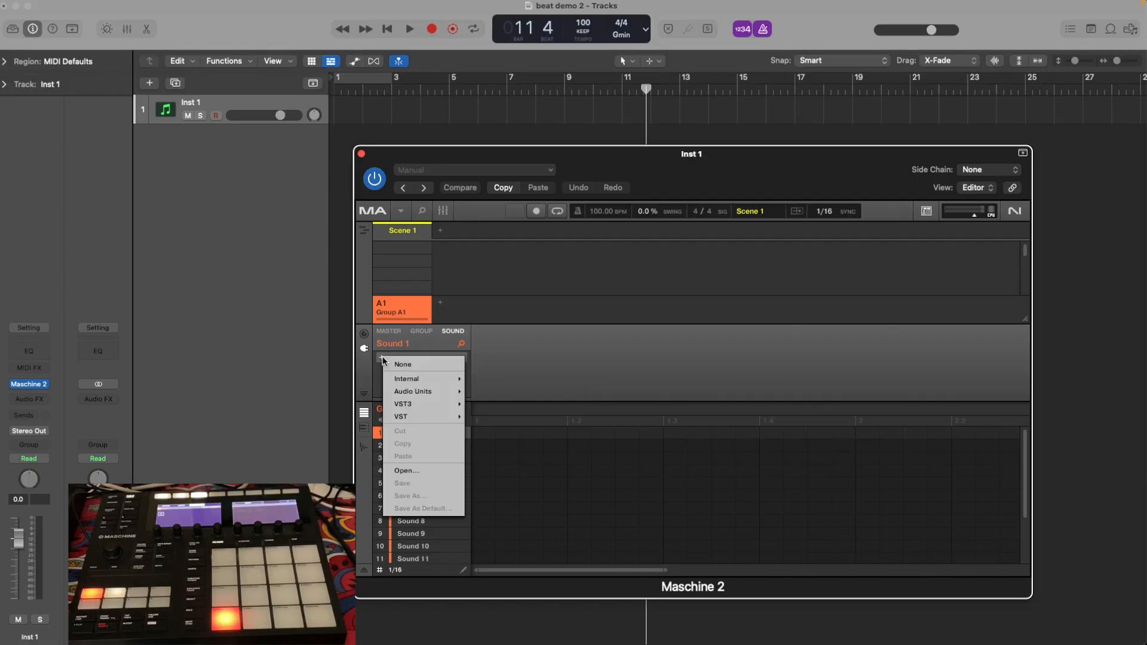
mouse_move(425, 378)
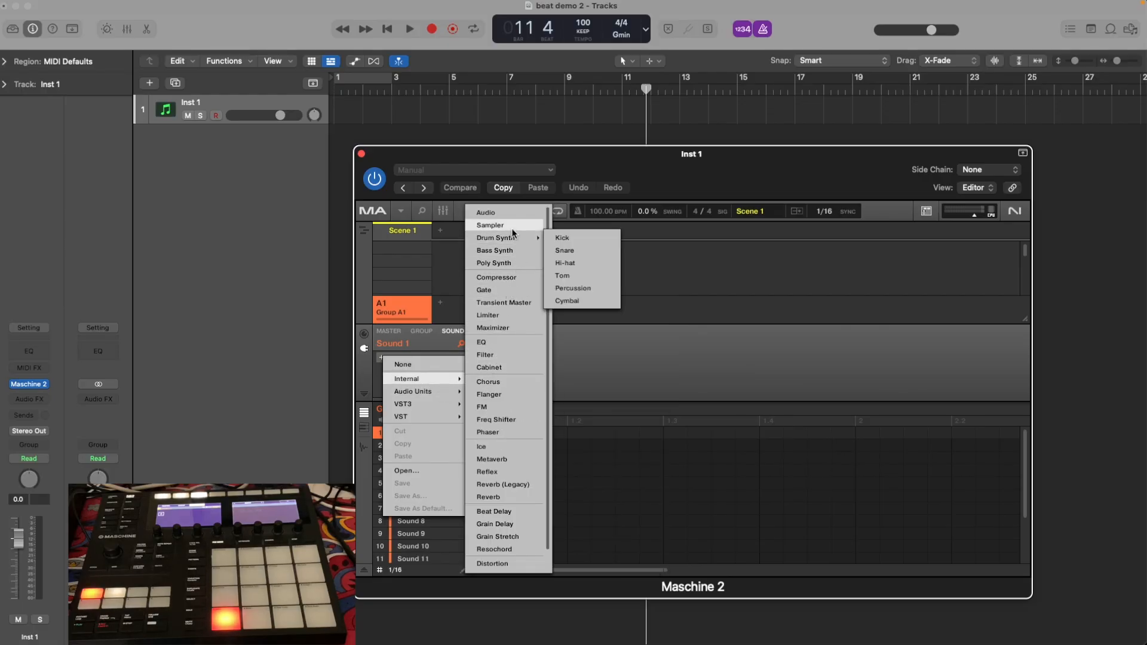
left_click(491, 225)
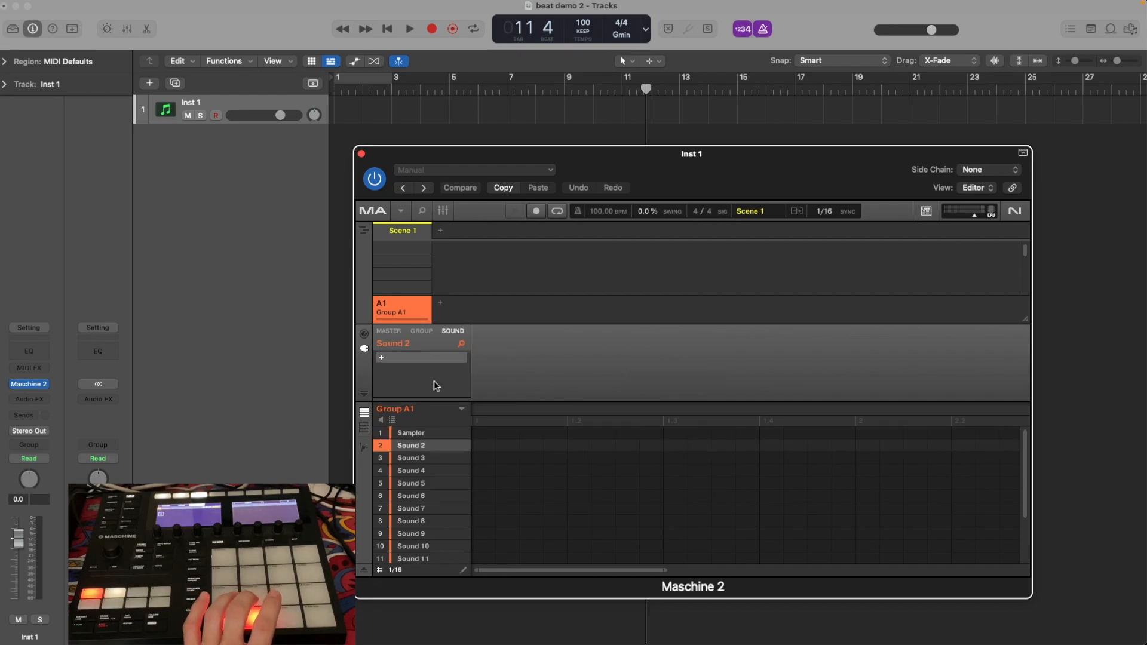
left_click(391, 358)
mouse_move(426, 391)
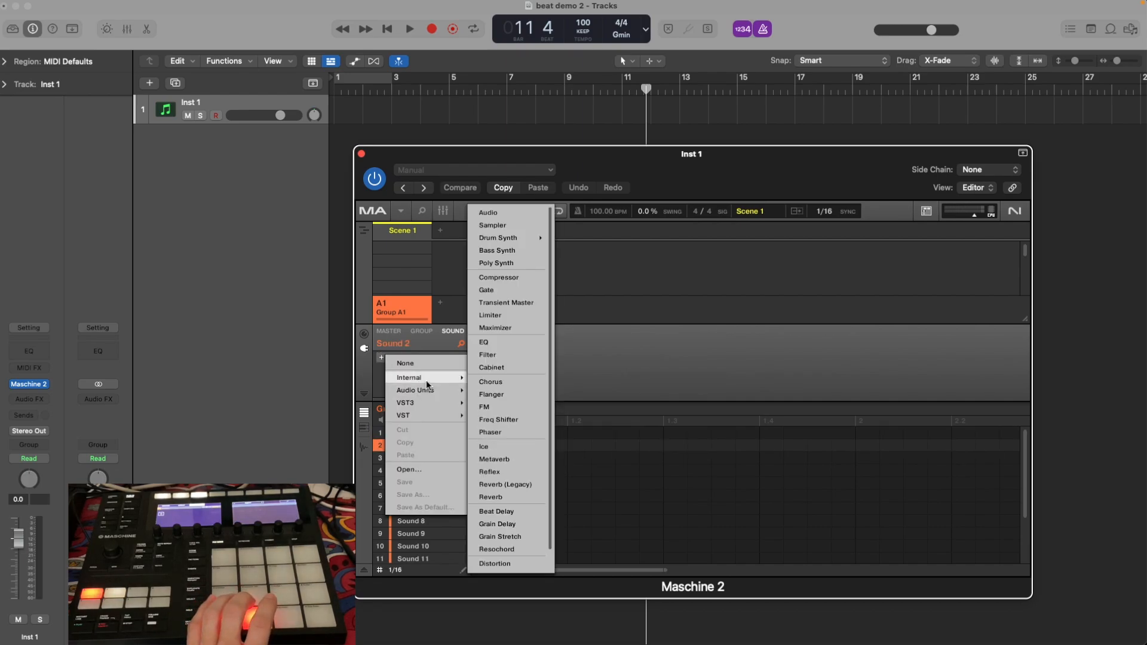
left_click(516, 228)
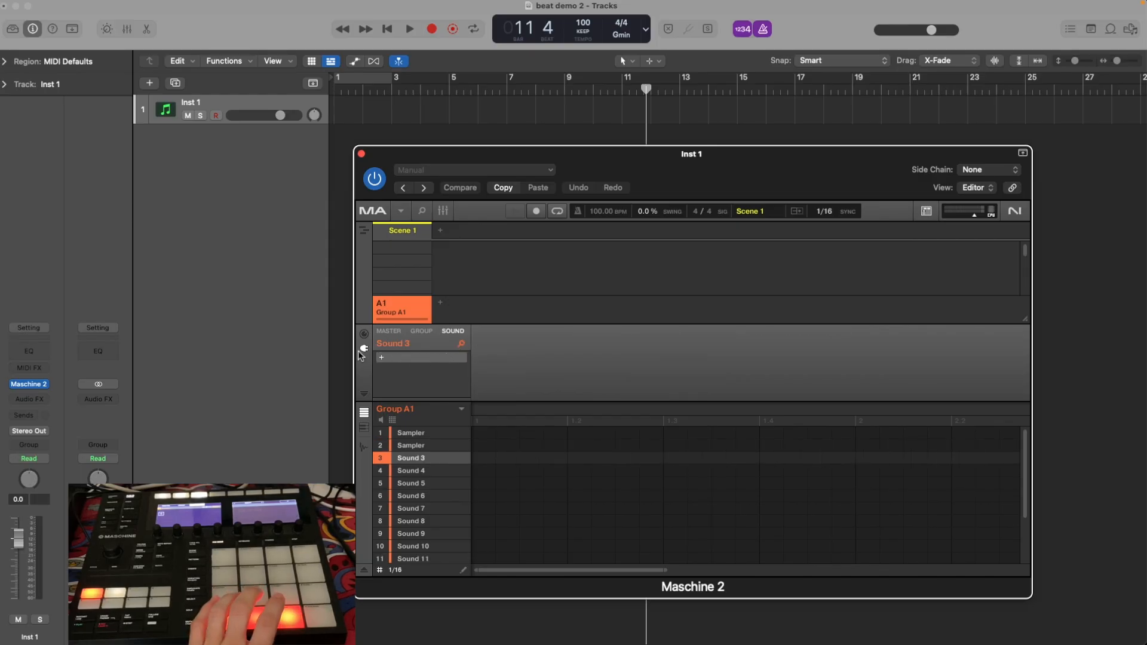
left_click(379, 358)
mouse_move(419, 379)
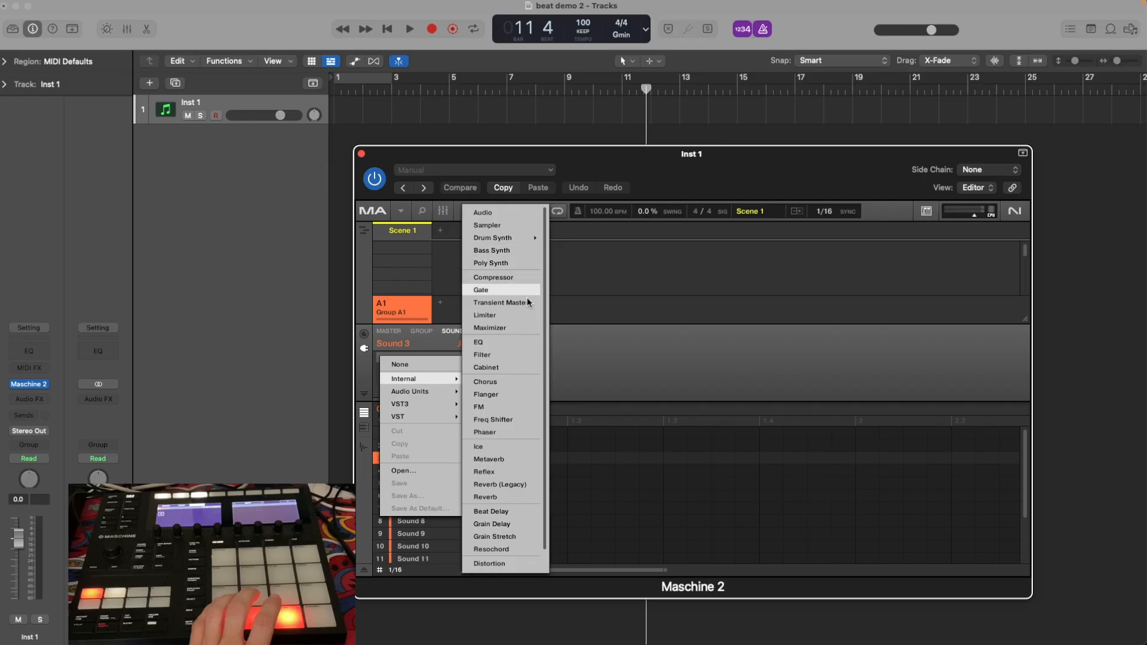
left_click(510, 230)
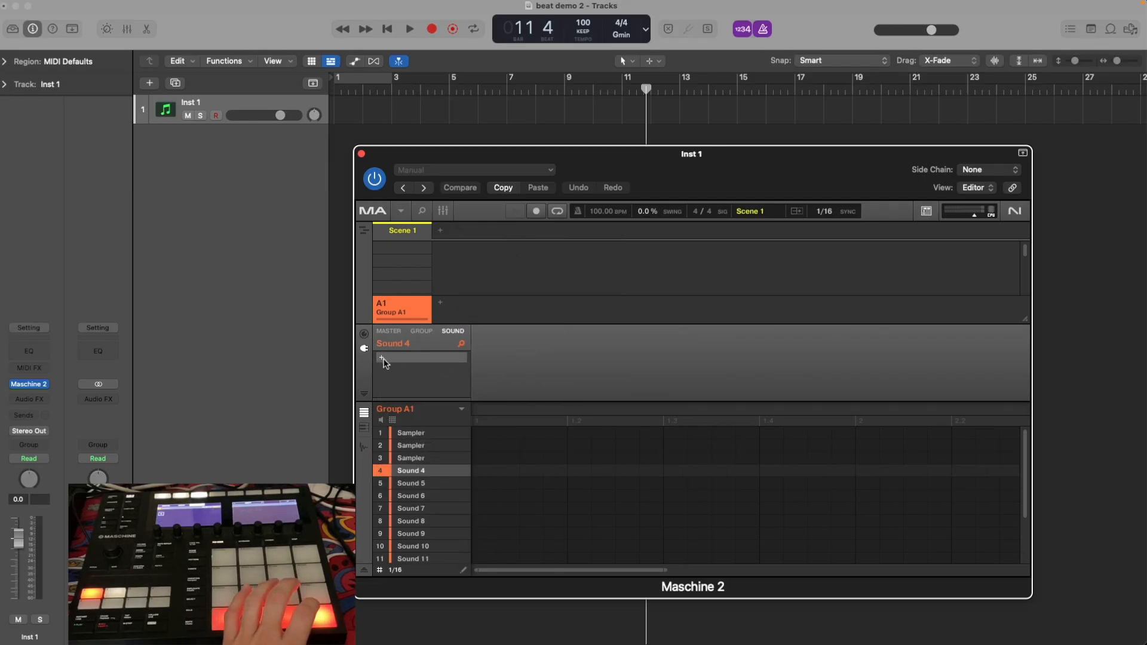
Load the internal Sampler plug-in into Sounds 4, 5 and 6 of Group A1.
left_click(382, 359)
mouse_move(428, 380)
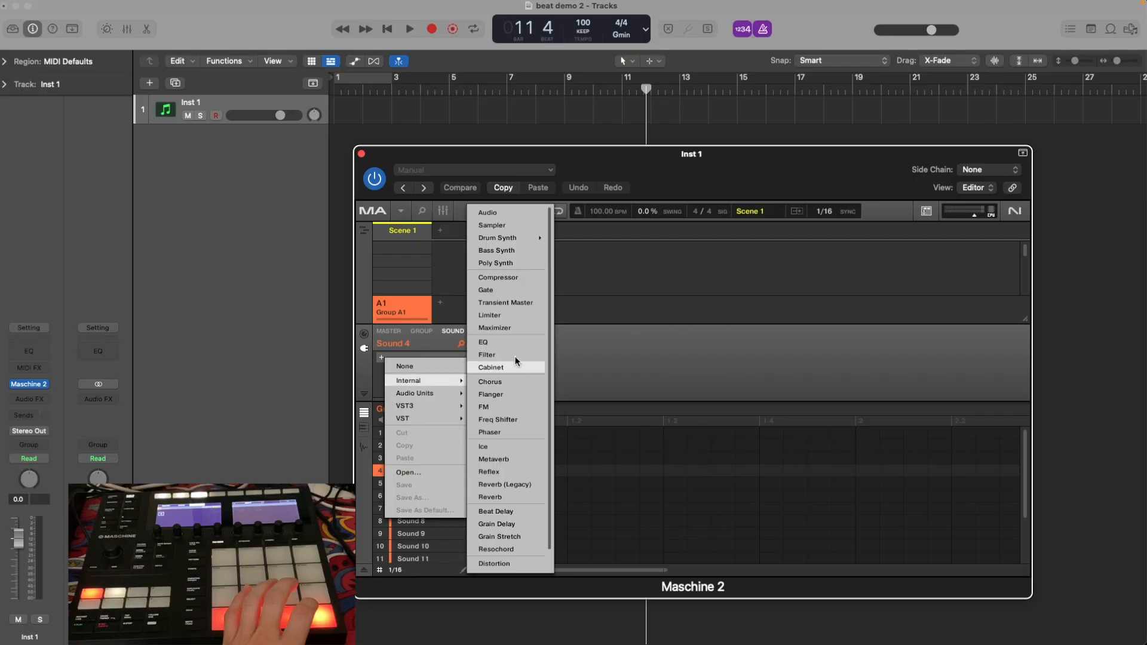
left_click(511, 227)
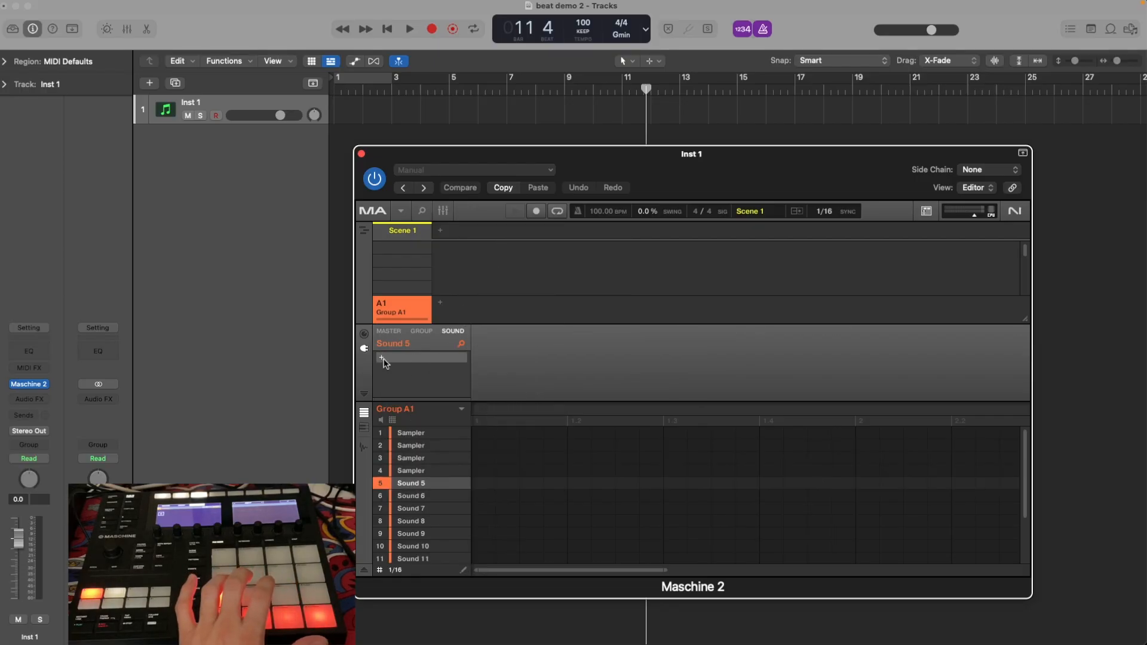
left_click(383, 358)
mouse_move(420, 397)
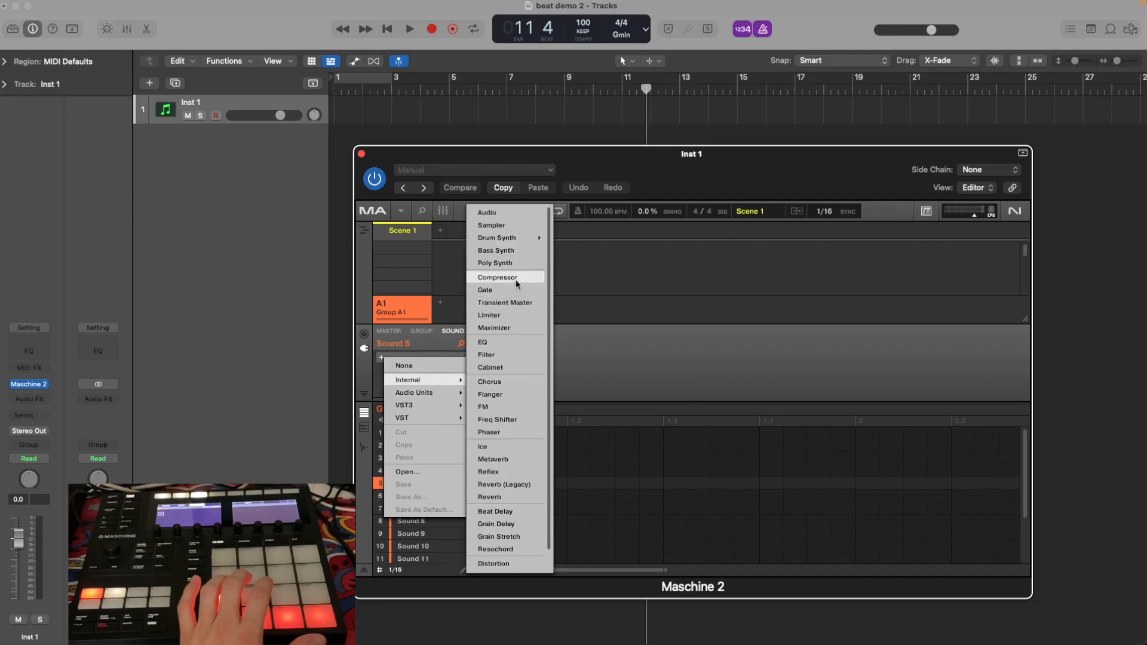
left_click(507, 226)
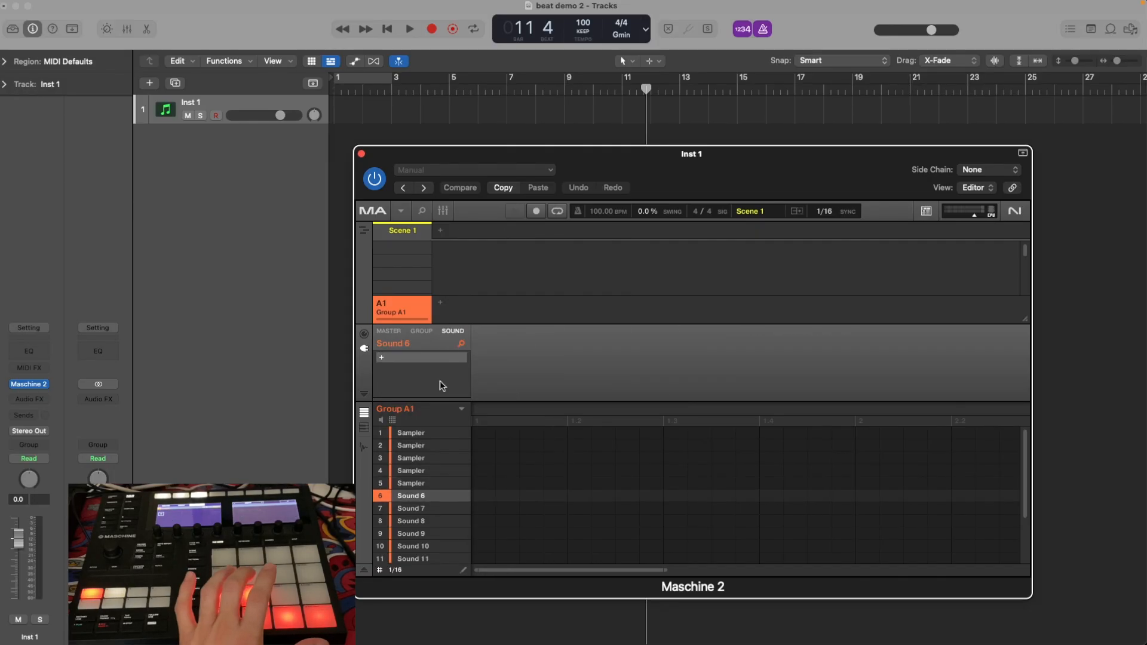
left_click(383, 358)
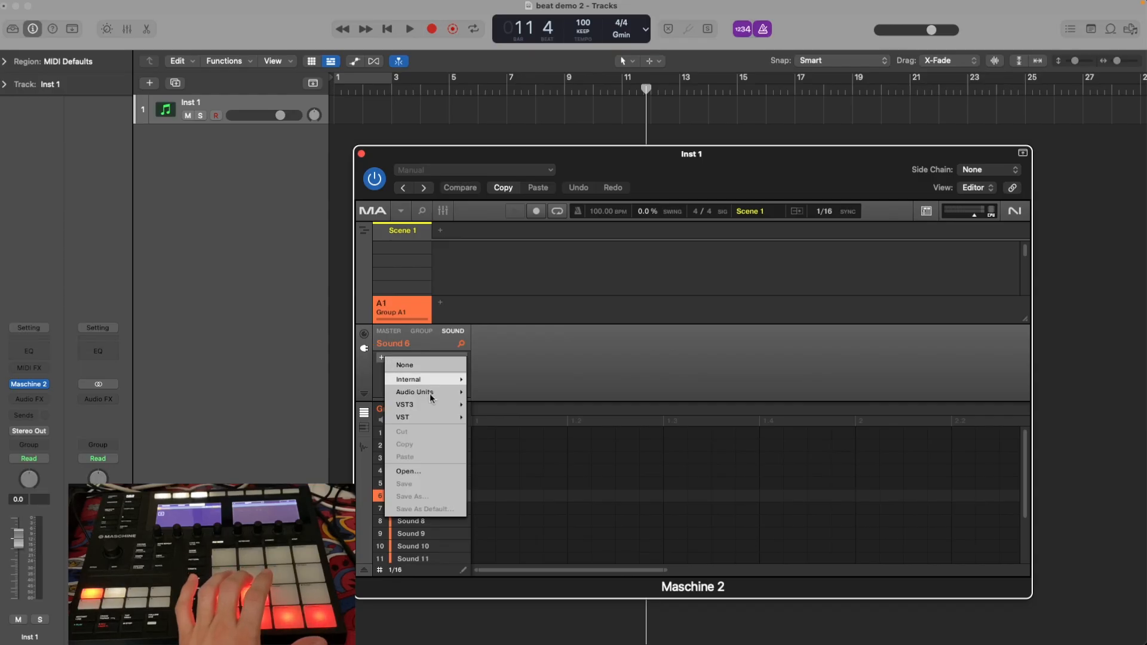
mouse_move(430, 397)
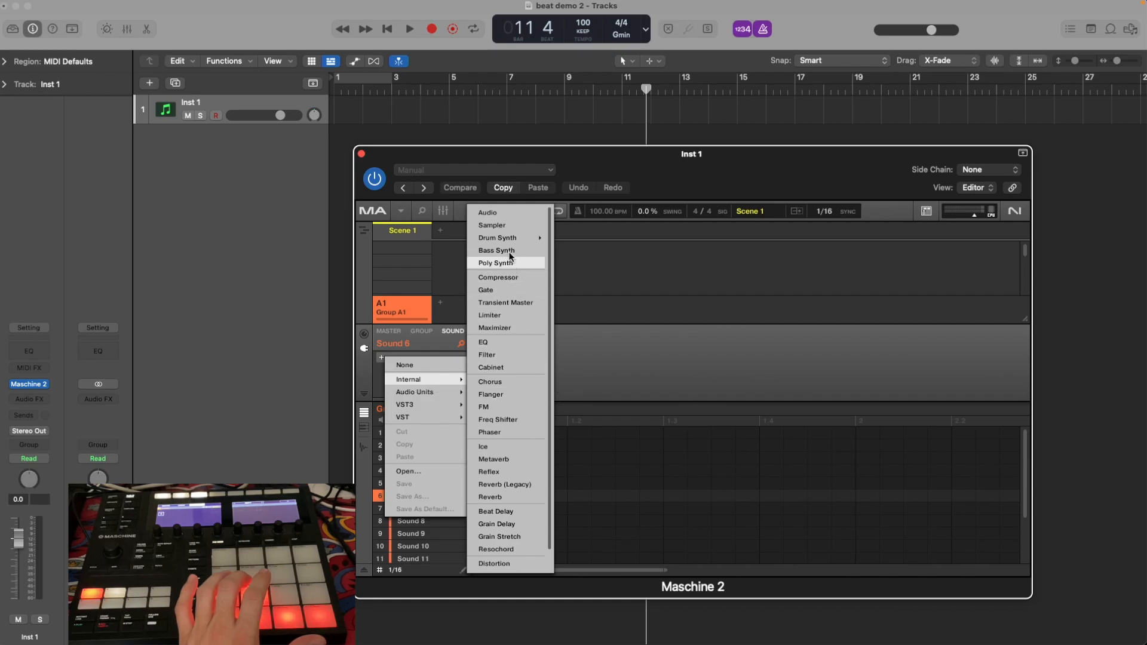
left_click(496, 225)
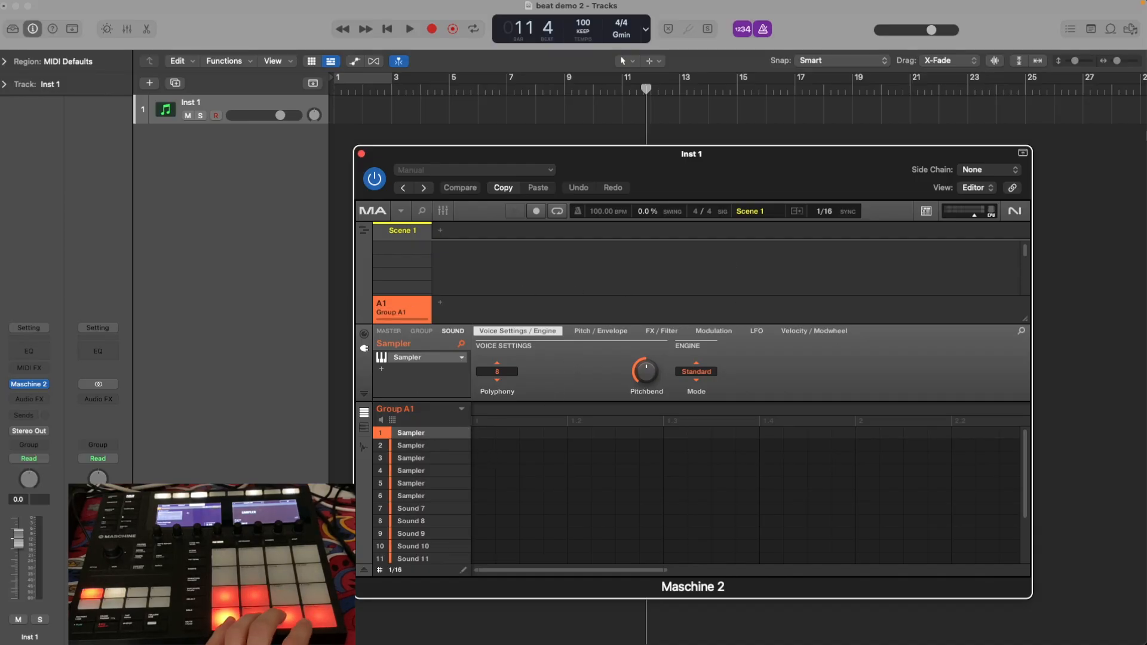
In Finder, open the vol.1 one.shots drums folder inside ORIGINS VOL.1 and move the window clear of the Maschine sound list.
left_click(1131, 171)
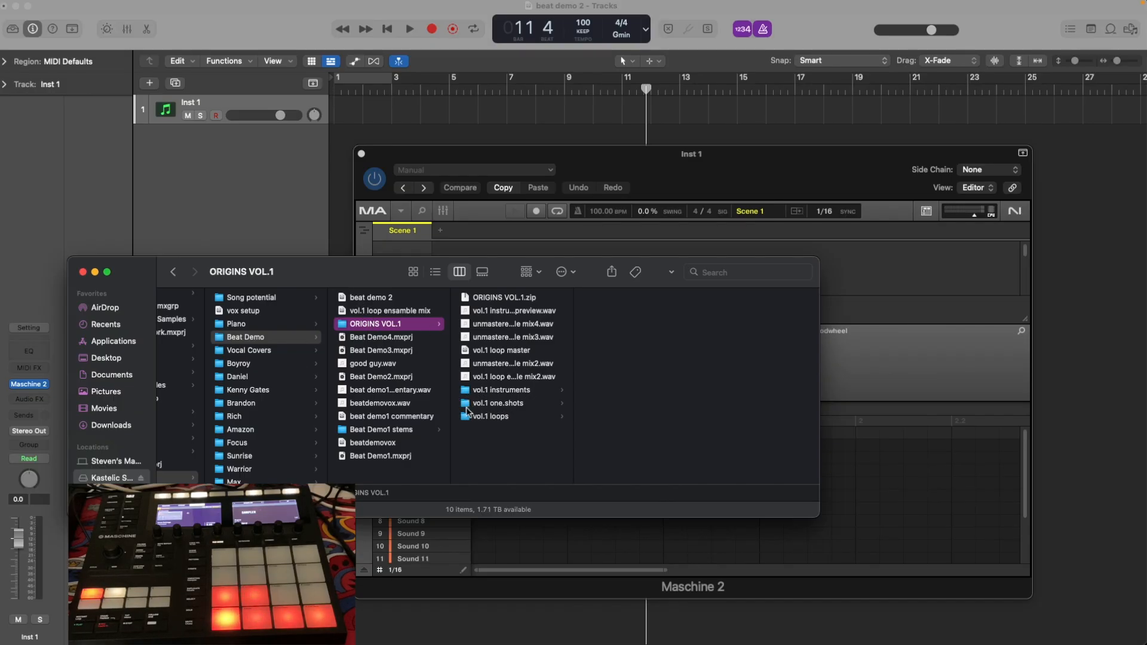
left_click(507, 404)
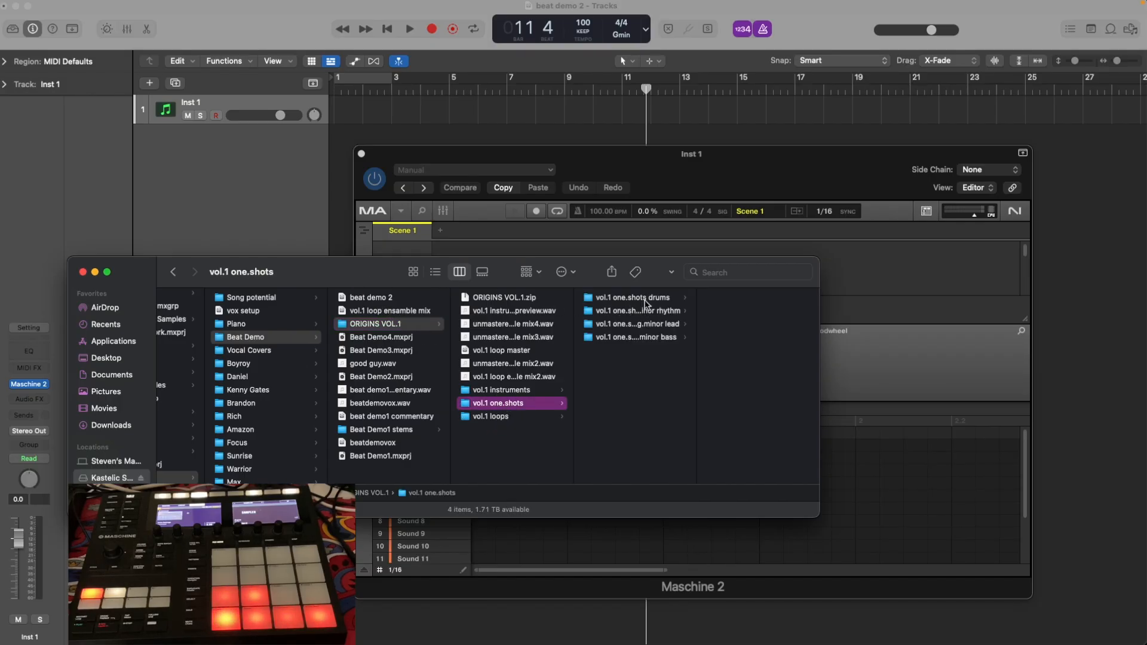
left_click(647, 299)
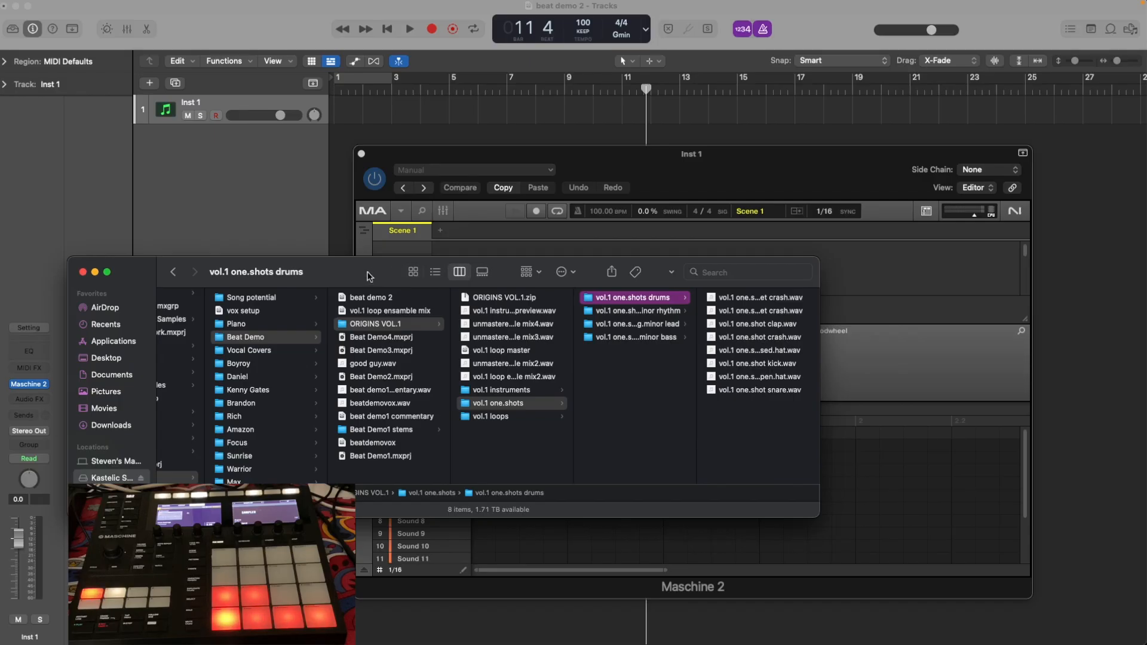
left_click_drag(375, 276, 268, 154)
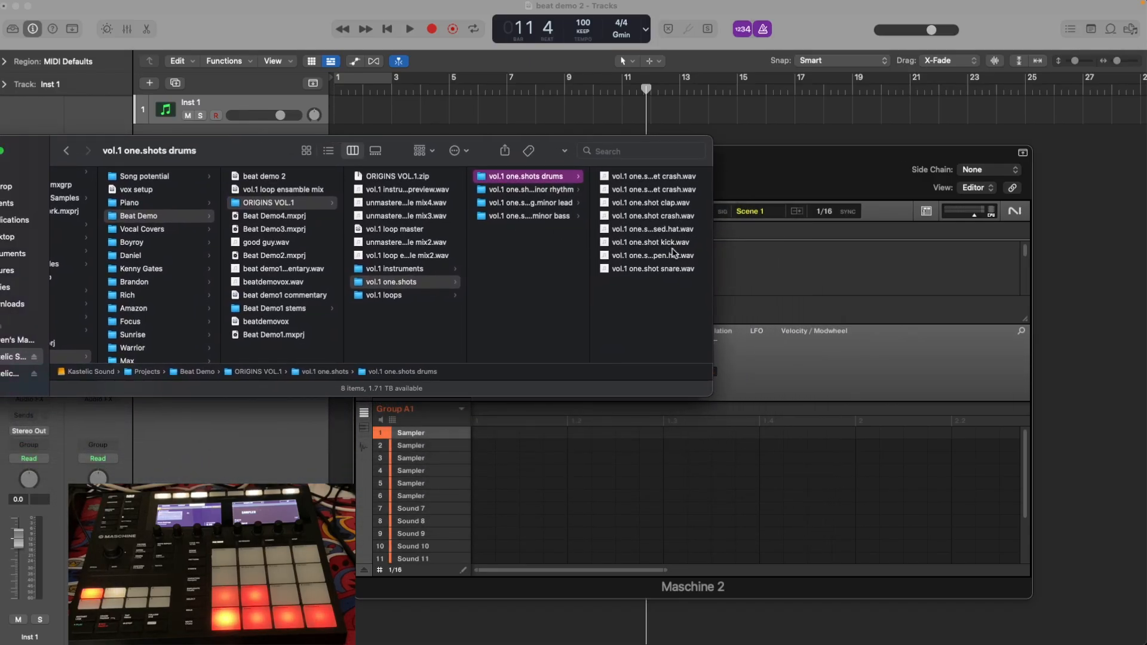
Load the one-shot kick, snare, closed hat, open hat, crash and clap samples into Sounds 1 to 6 in that order.
left_click_drag(667, 245, 436, 441)
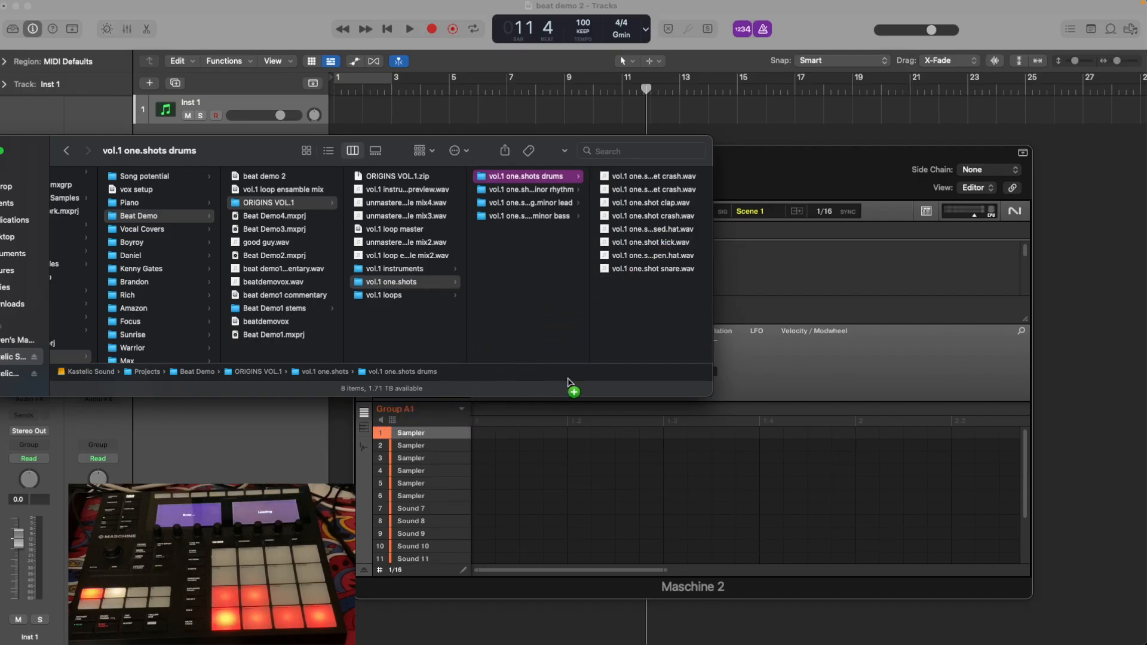
left_click_drag(670, 275, 444, 451)
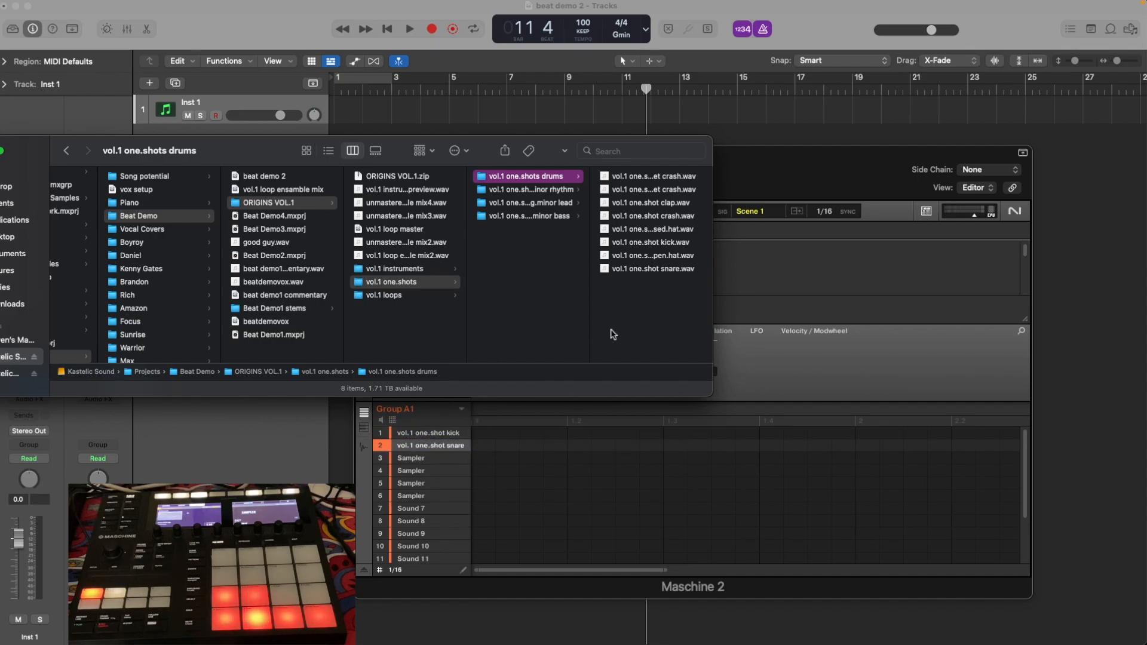
left_click_drag(674, 233, 445, 459)
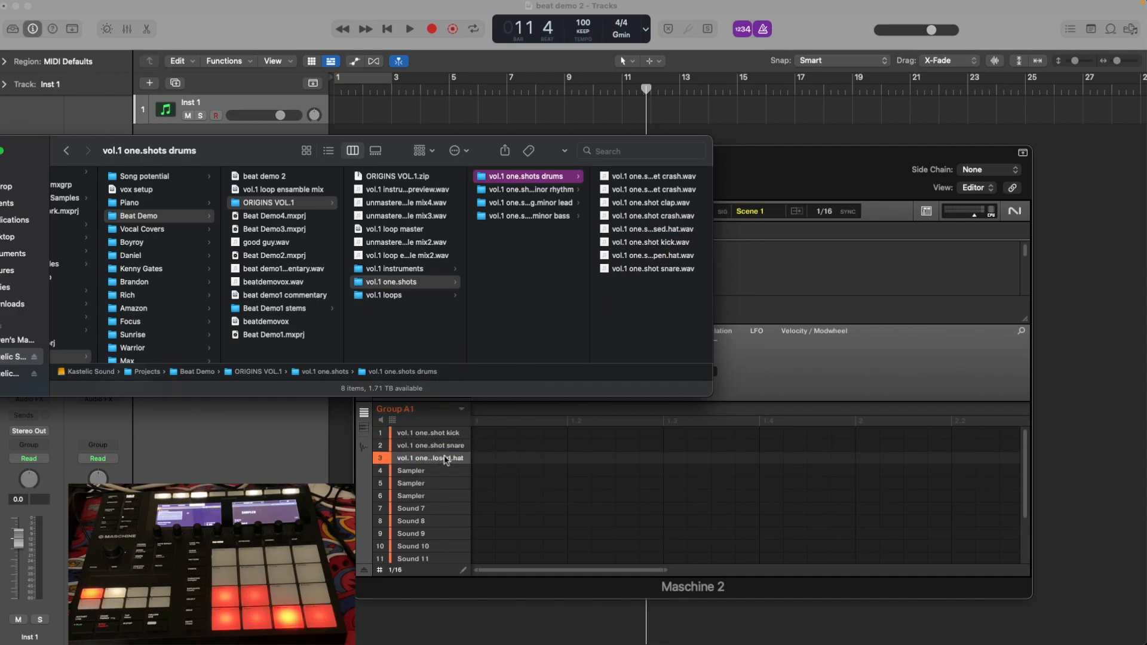
left_click_drag(675, 257, 448, 472)
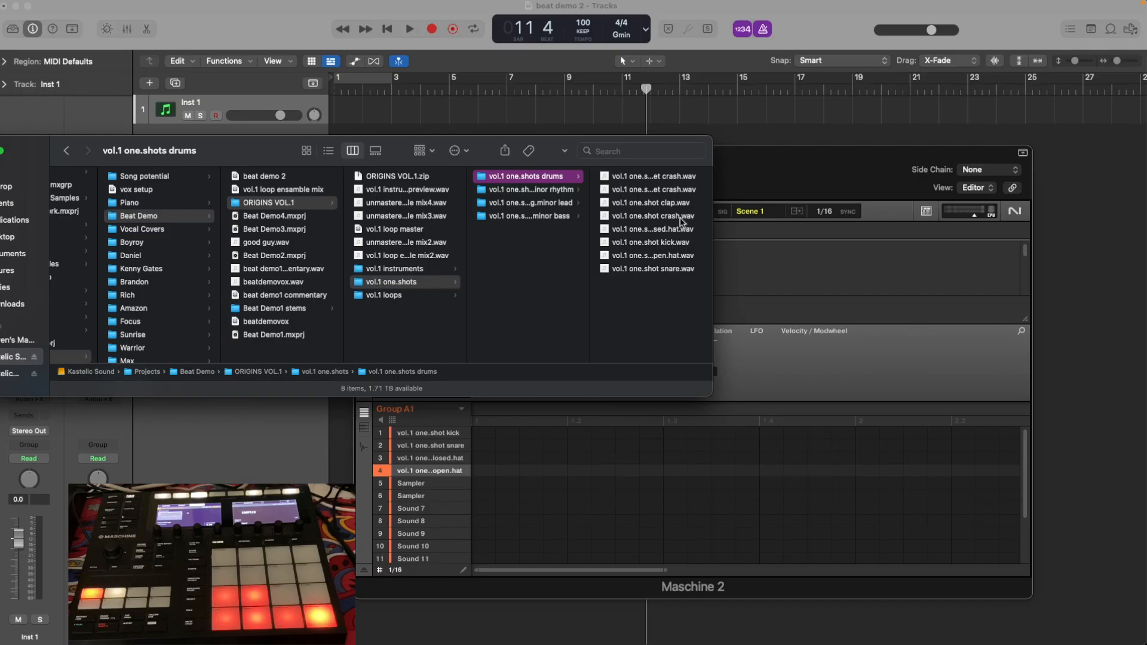
left_click_drag(680, 220, 451, 485)
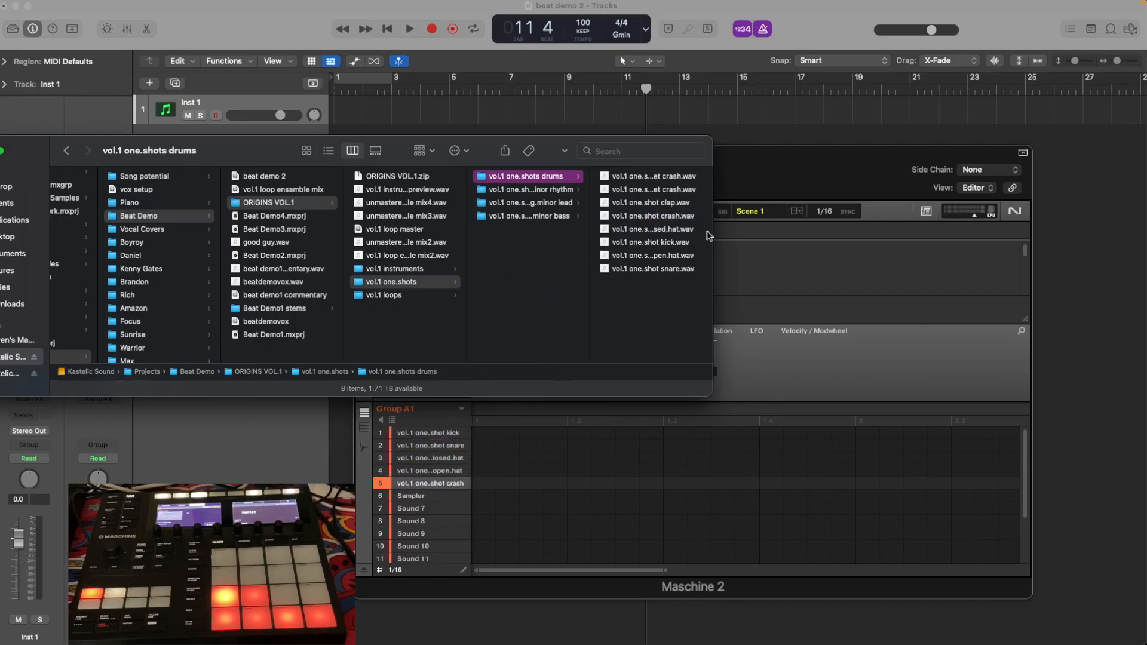
left_click_drag(681, 205, 449, 499)
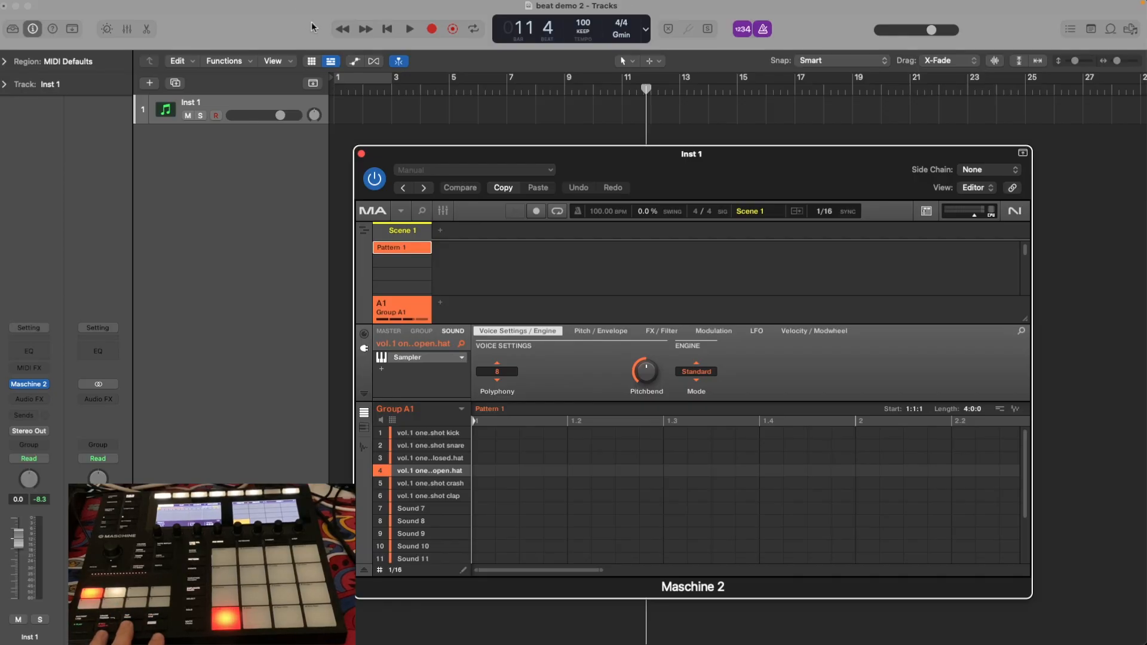
Try to record a drum take from bar 1, and return the playhead to the start of the project.
left_click(387, 31)
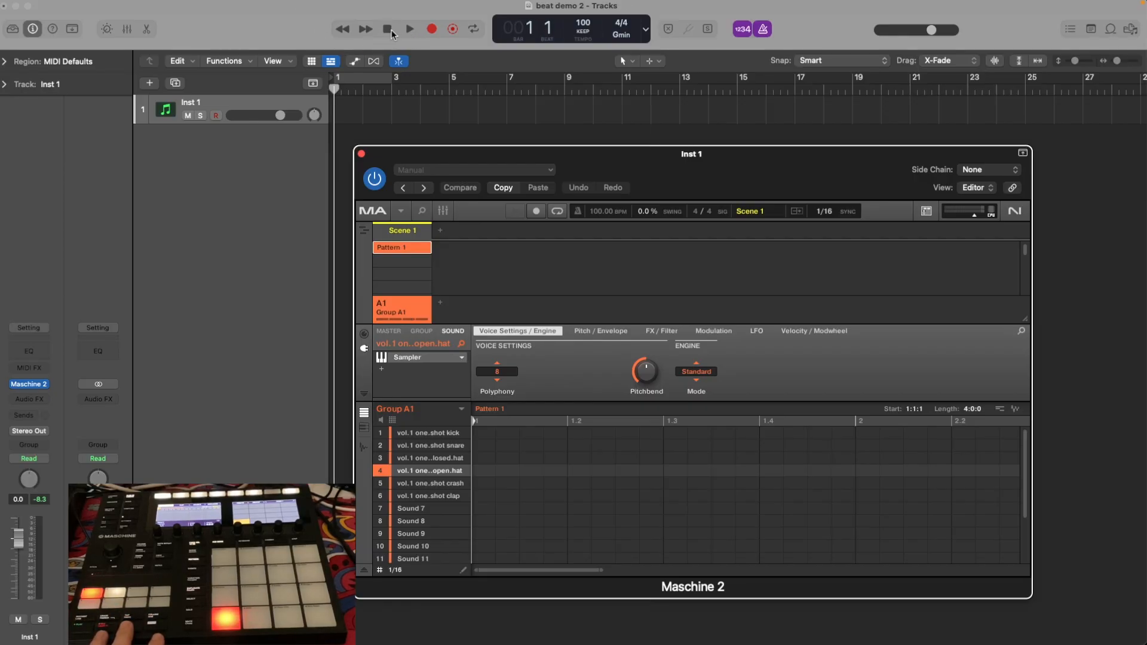
left_click(432, 30)
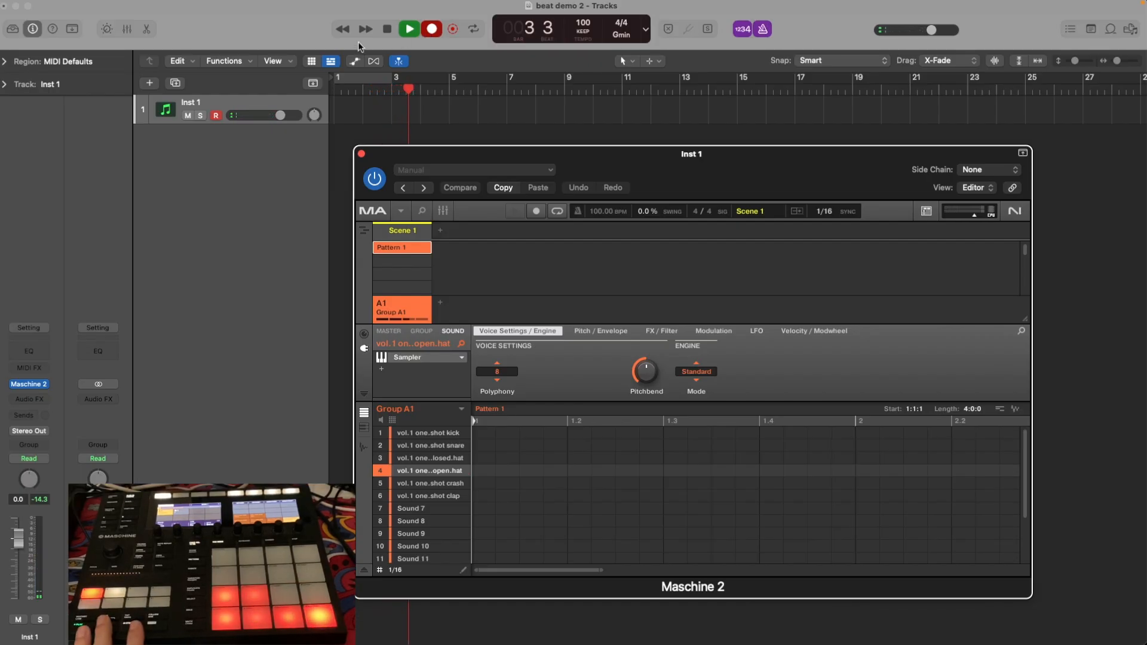
left_click(387, 30)
left_click(385, 31)
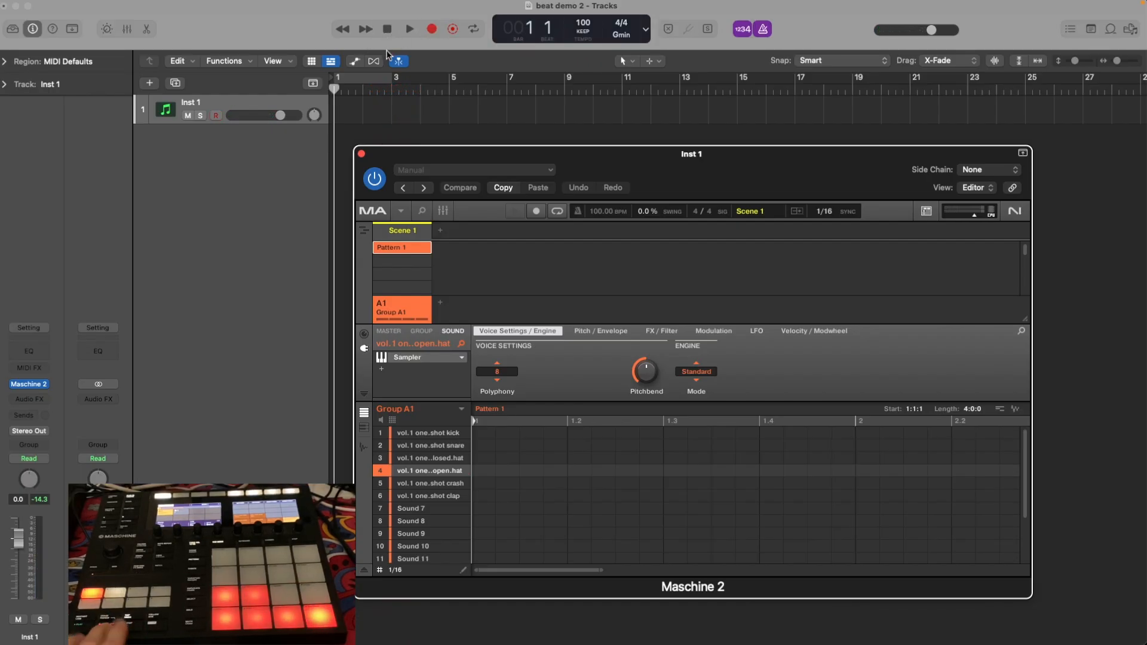
Record a kick, snare and closed hat performance into Pattern 1 from bar 1, and play it back from the start.
left_click(433, 33)
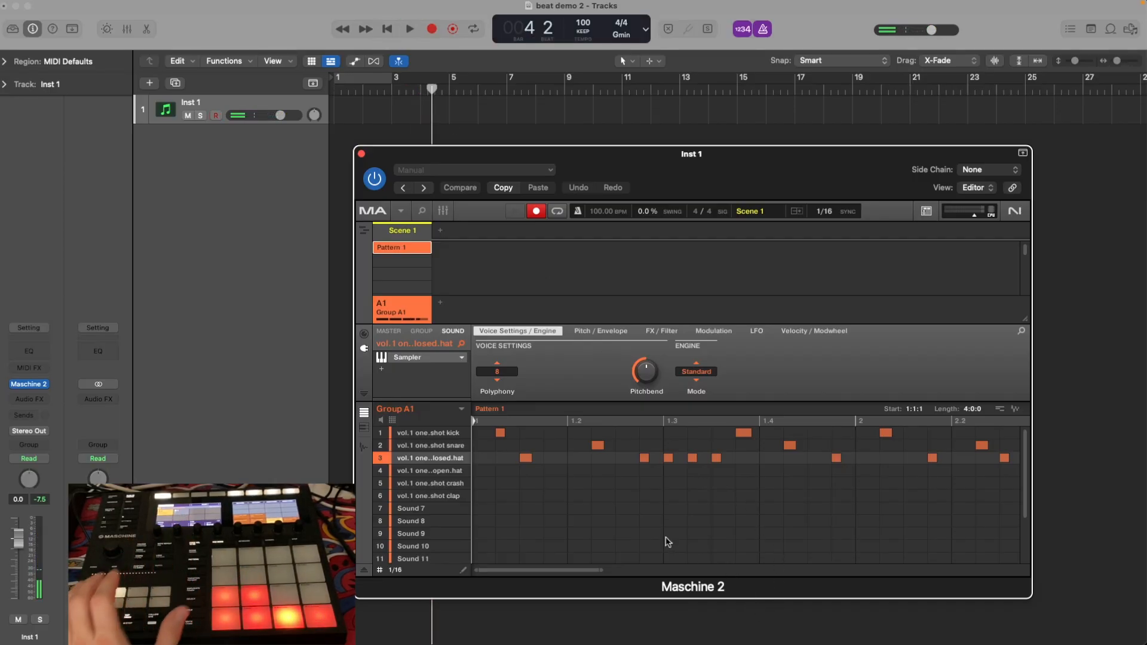
left_click(386, 29)
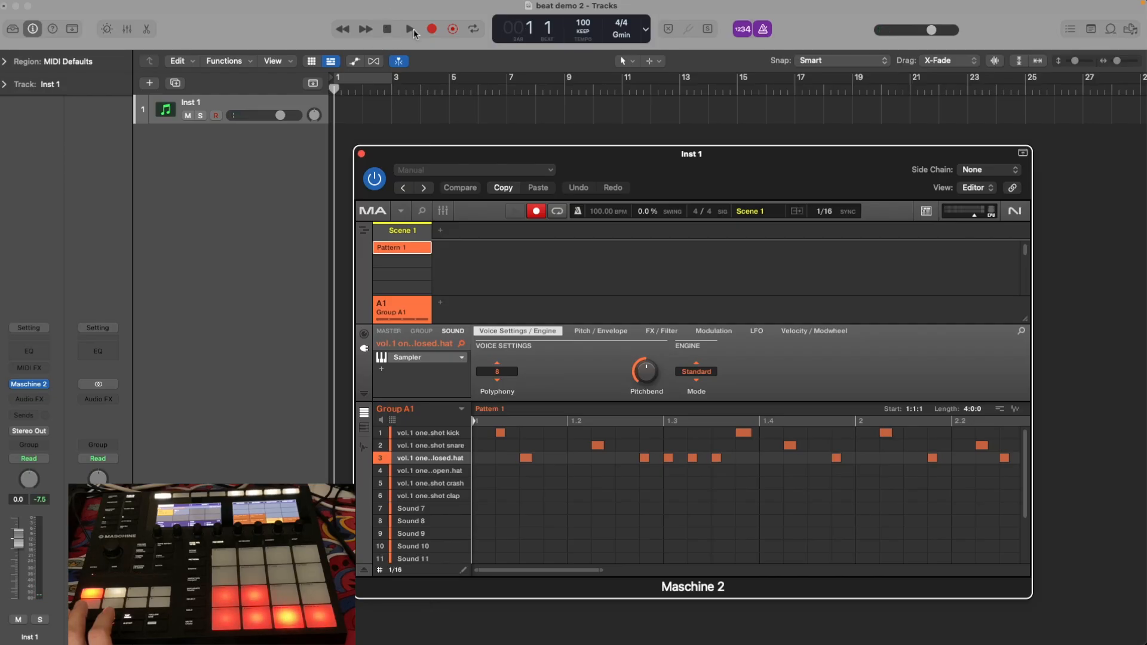
left_click(411, 28)
left_click(386, 30)
left_click(389, 30)
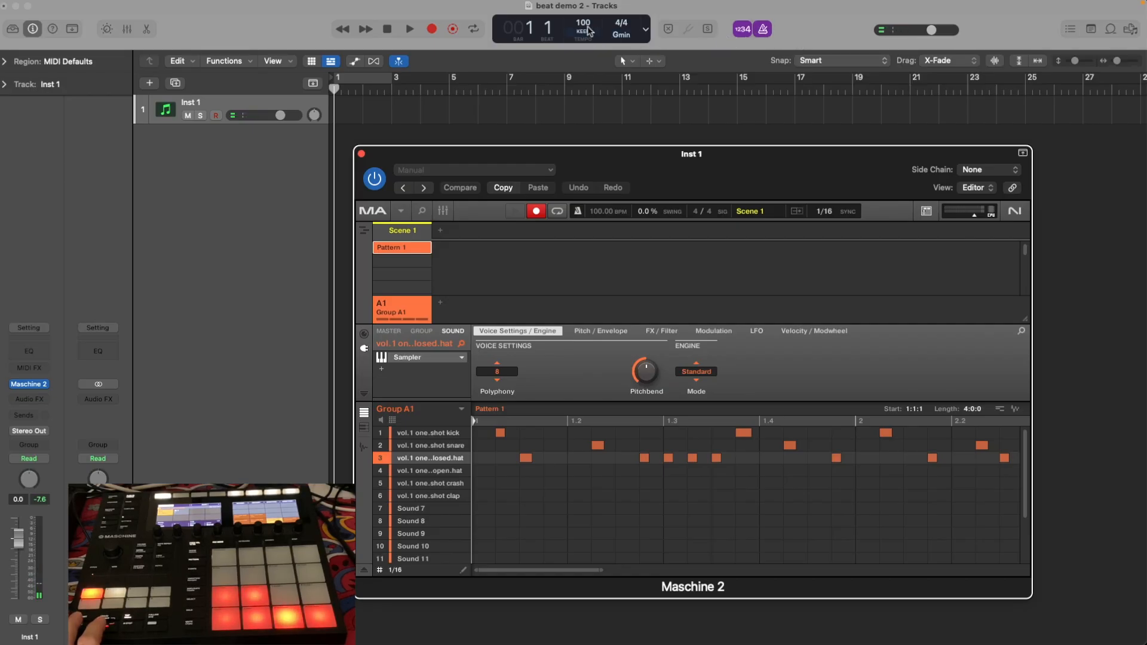
Set the project tempo to 90 and record a kick, snare, closed and open hat beat into Pattern 1, returning to the project start.
left_click_drag(583, 25, 587, 50)
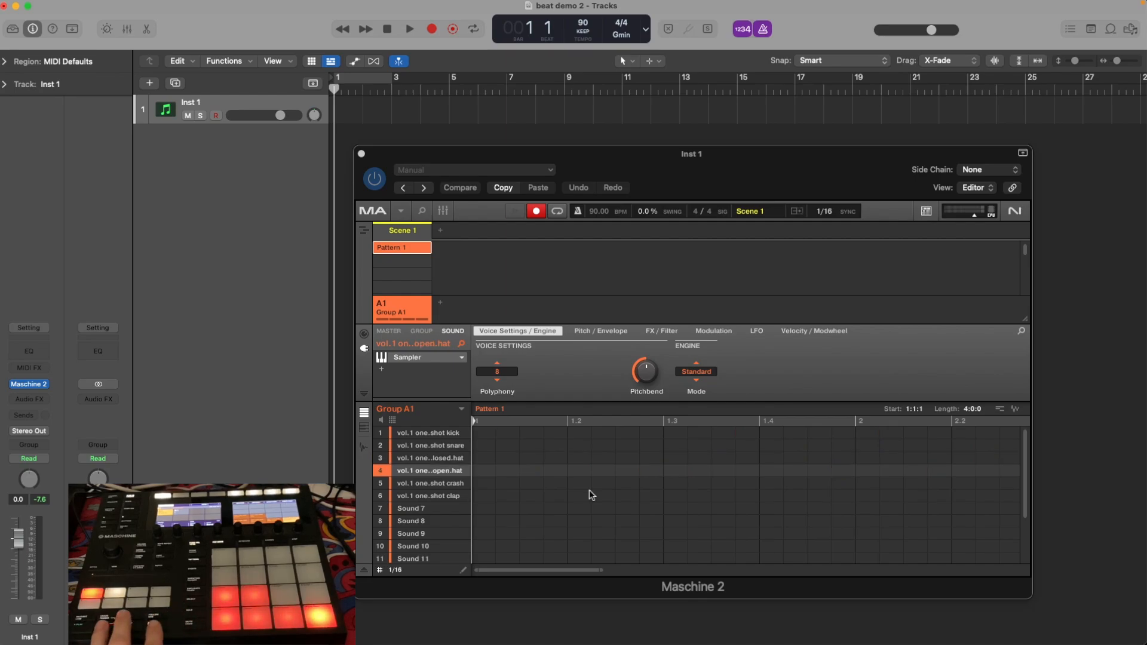
left_click(436, 30)
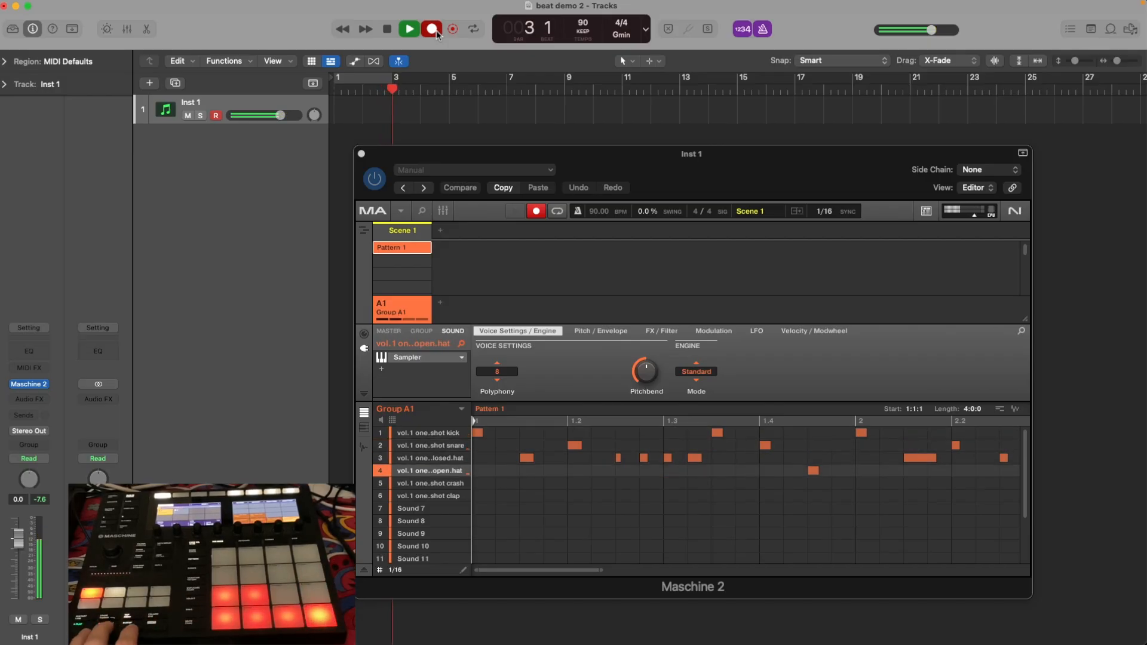
left_click(388, 28)
left_click(388, 30)
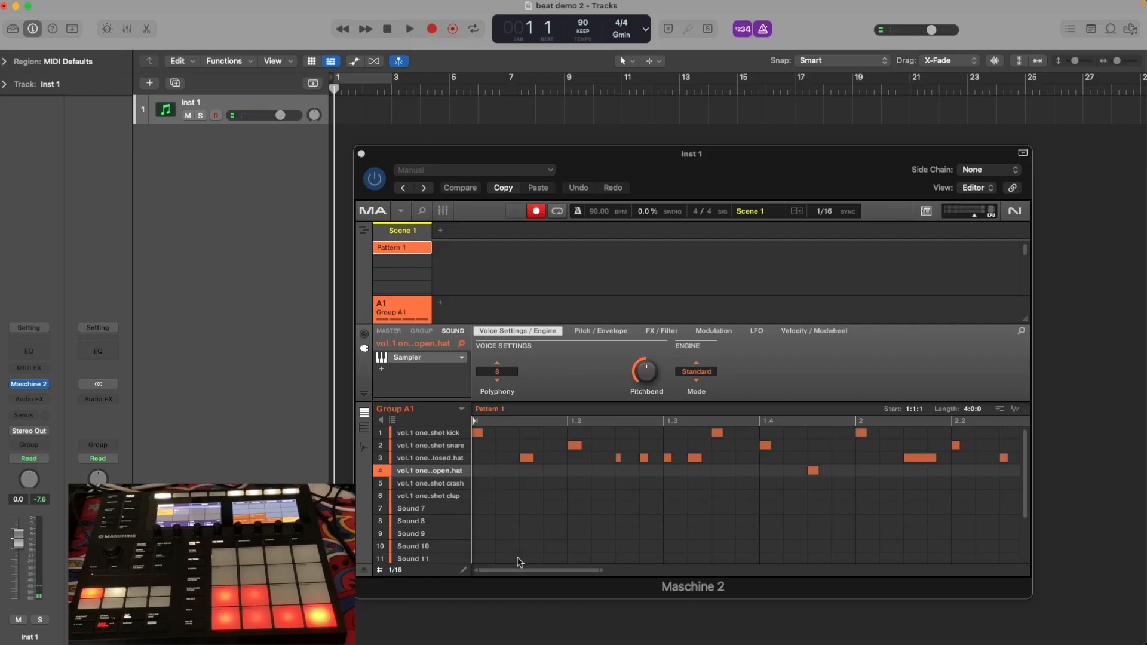
Shorten Pattern 1 to a length of 2:0:0, select all its notes and play it from bar 1.
left_click_drag(518, 571, 518, 570)
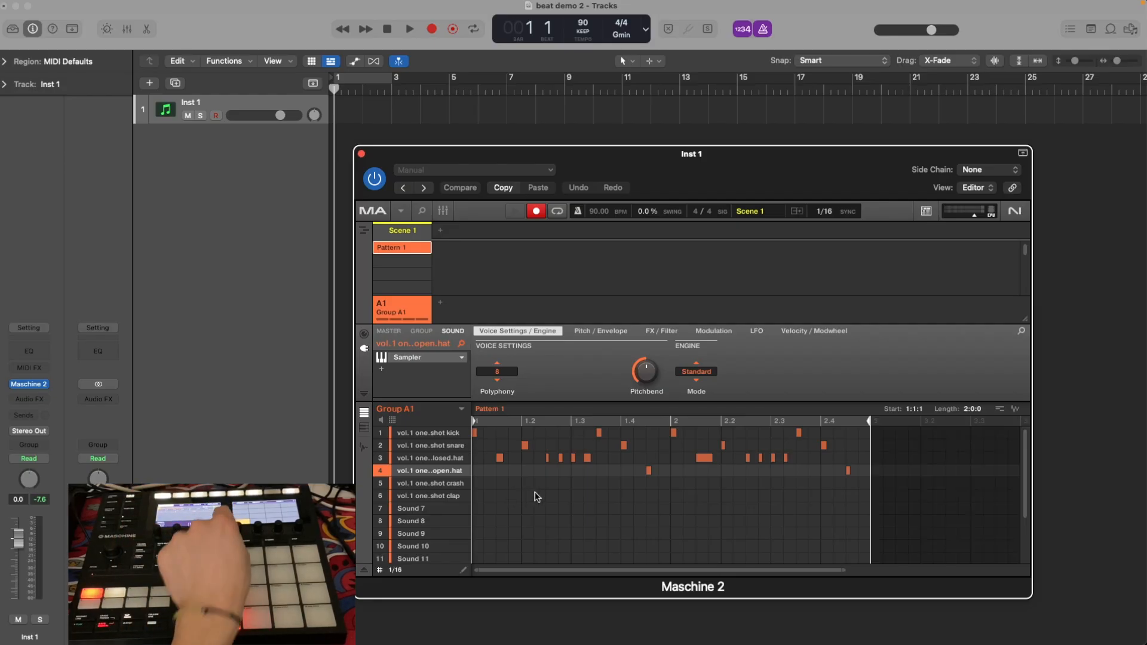
left_click_drag(854, 528, 443, 407)
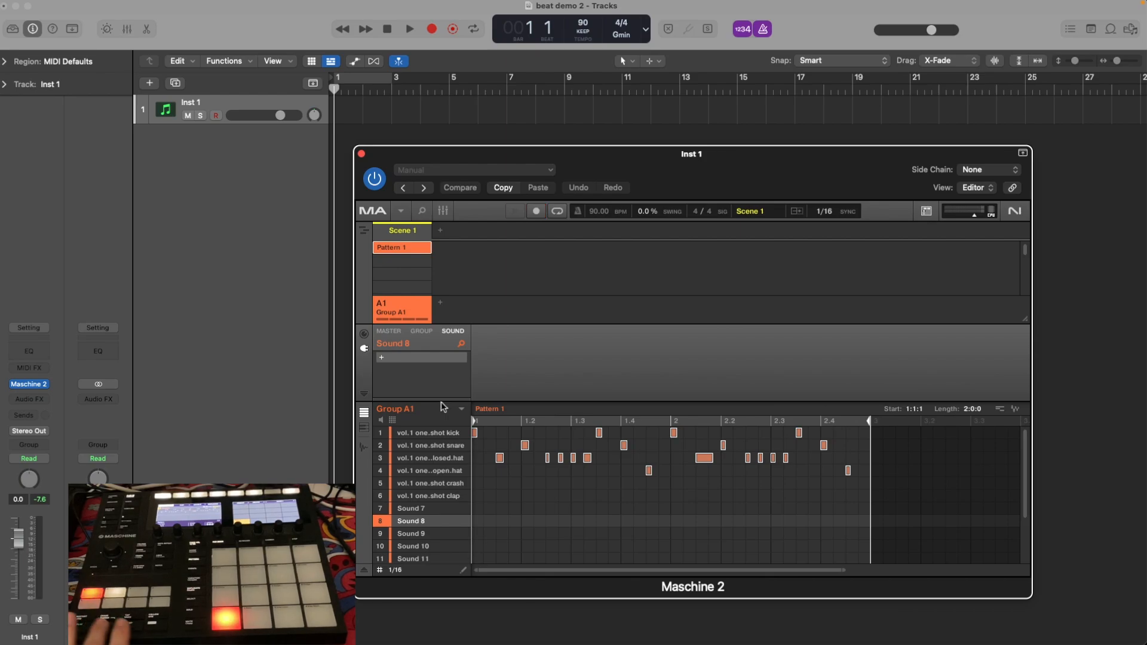
left_click(409, 28)
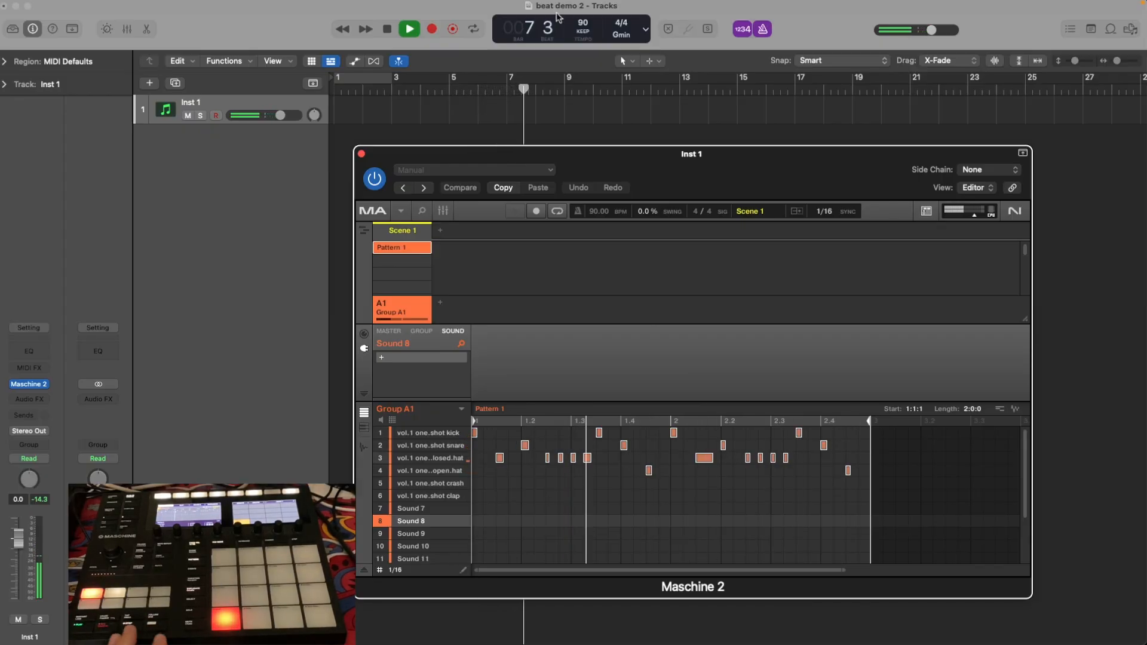
key("space")
Place Pattern 1 as audio on a new Logic track at bar 1 and mute the Inst 1 track.
left_click_drag(663, 158, 671, 189)
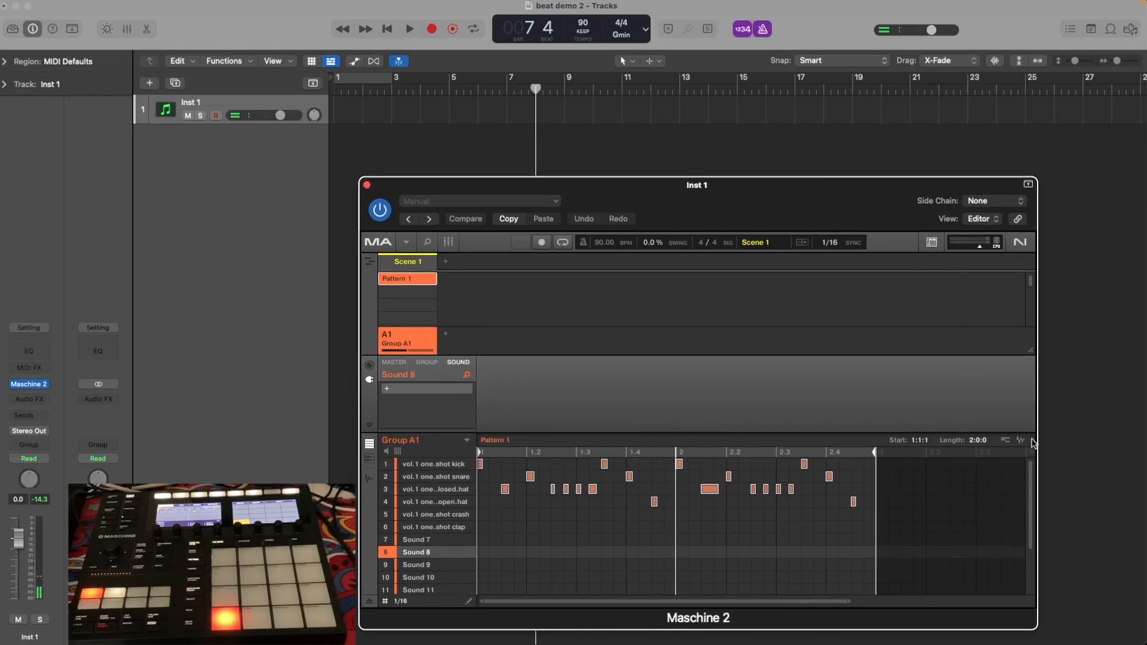
left_click_drag(1021, 440, 339, 150)
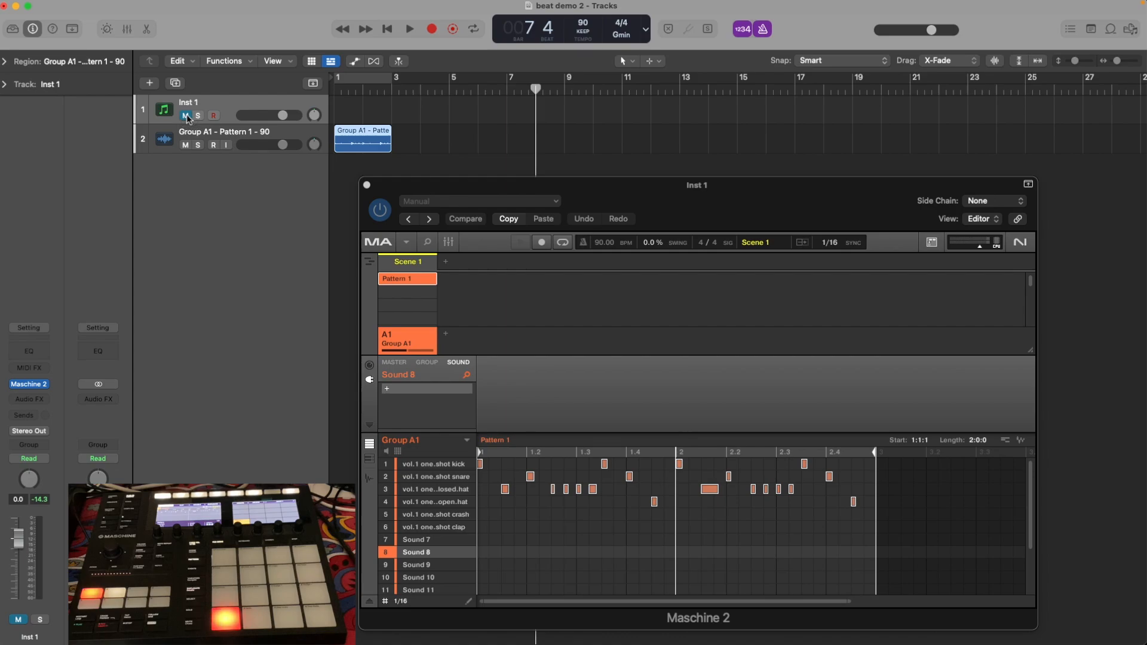
left_click(285, 138)
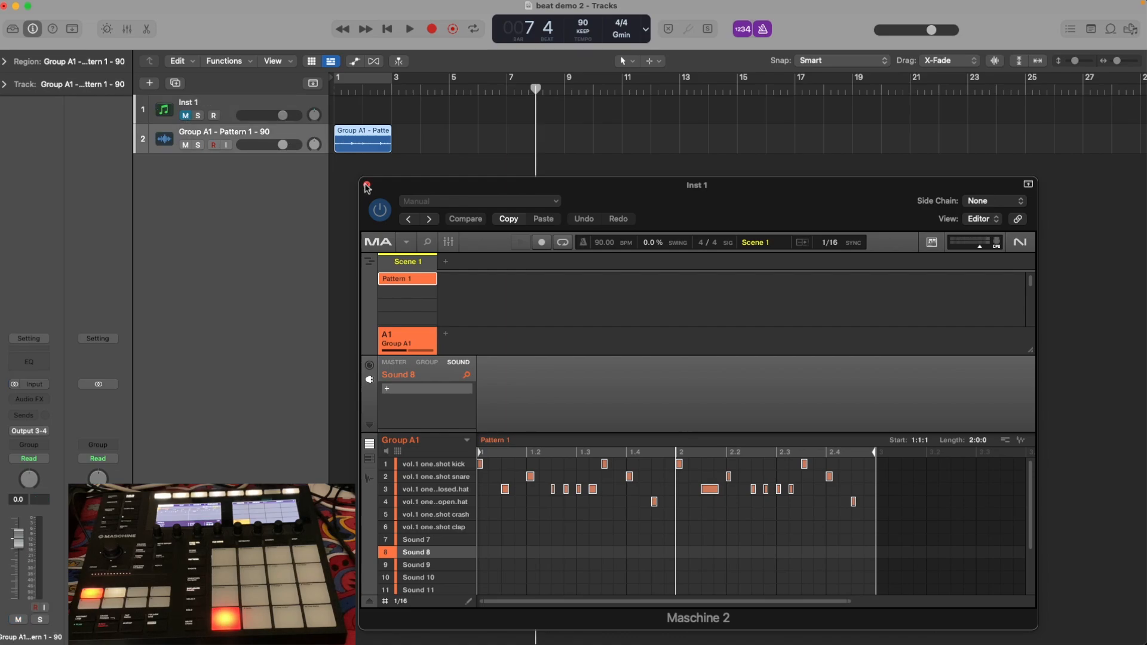
Close the Maschine 2 window and loop the Group A1 drum region up to bar 17.
left_click(367, 186)
left_click_drag(392, 132, 795, 142)
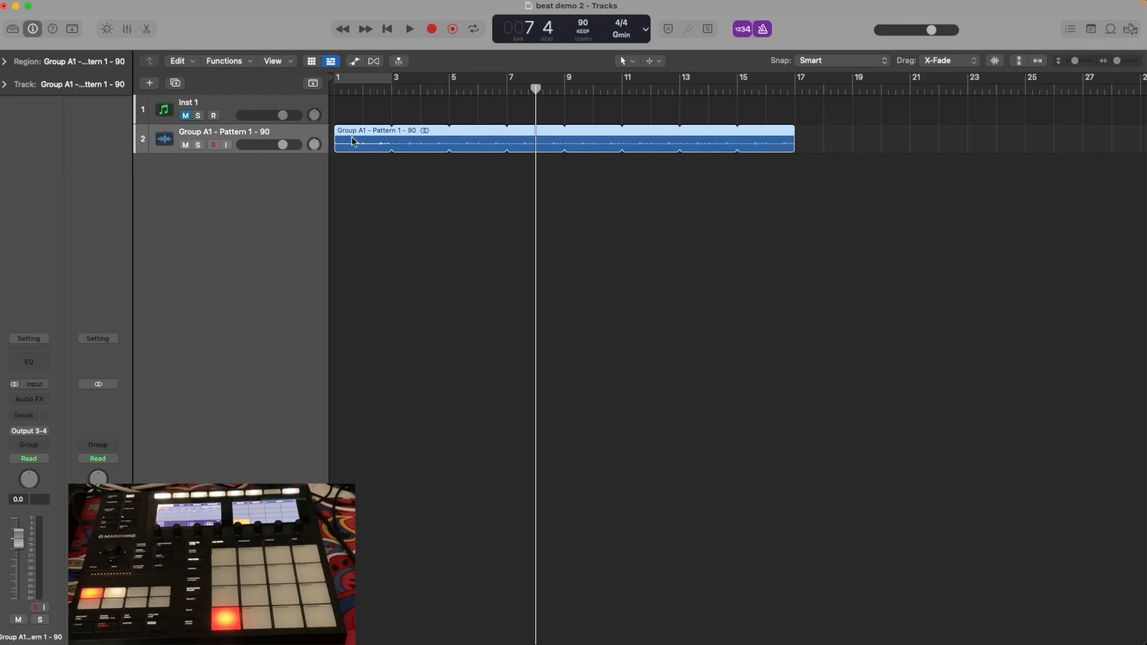
left_click(255, 112)
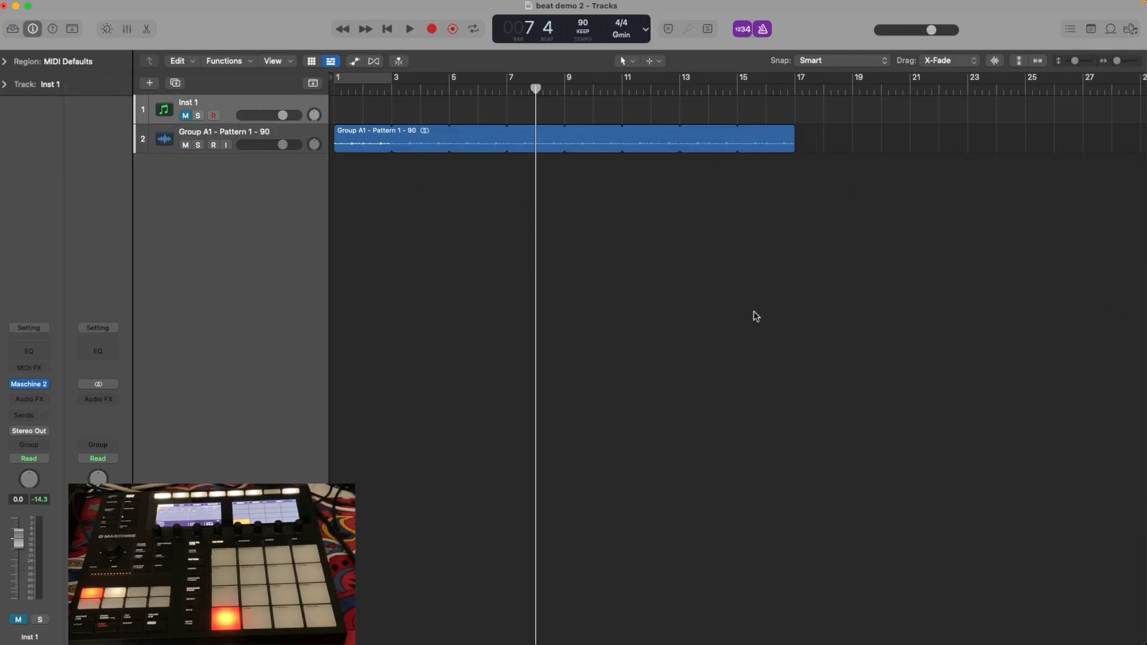
In Finder, look through the g.minor rhythm, bass and lead folders inside vol.1 one.shots.
mouse_move(1126, 382)
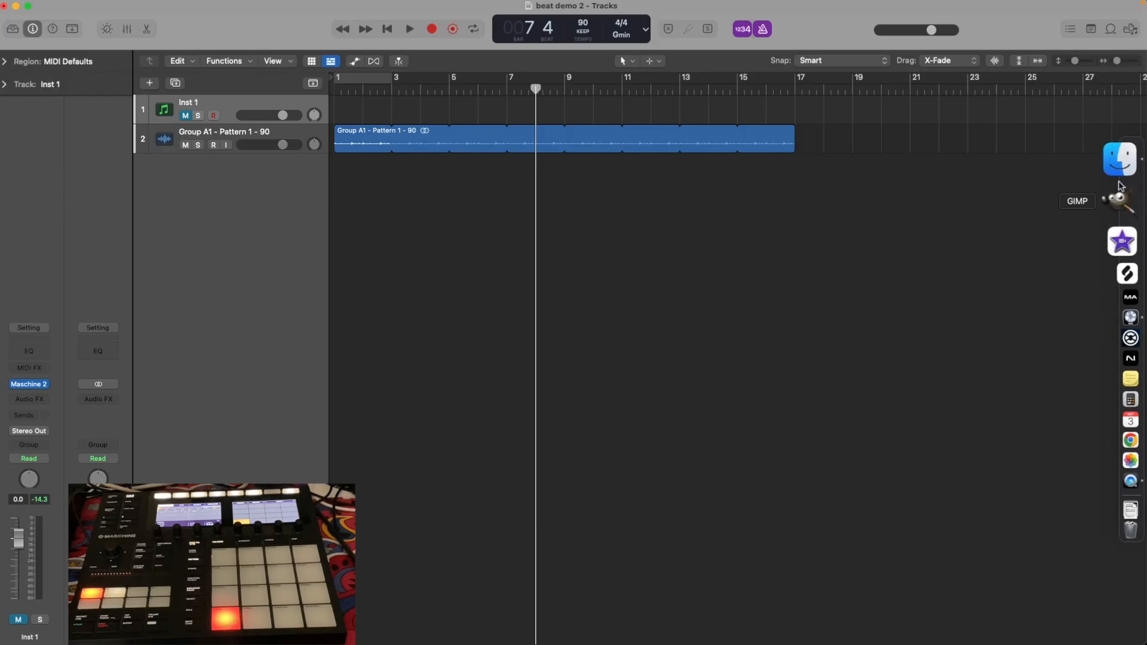
left_click(1120, 181)
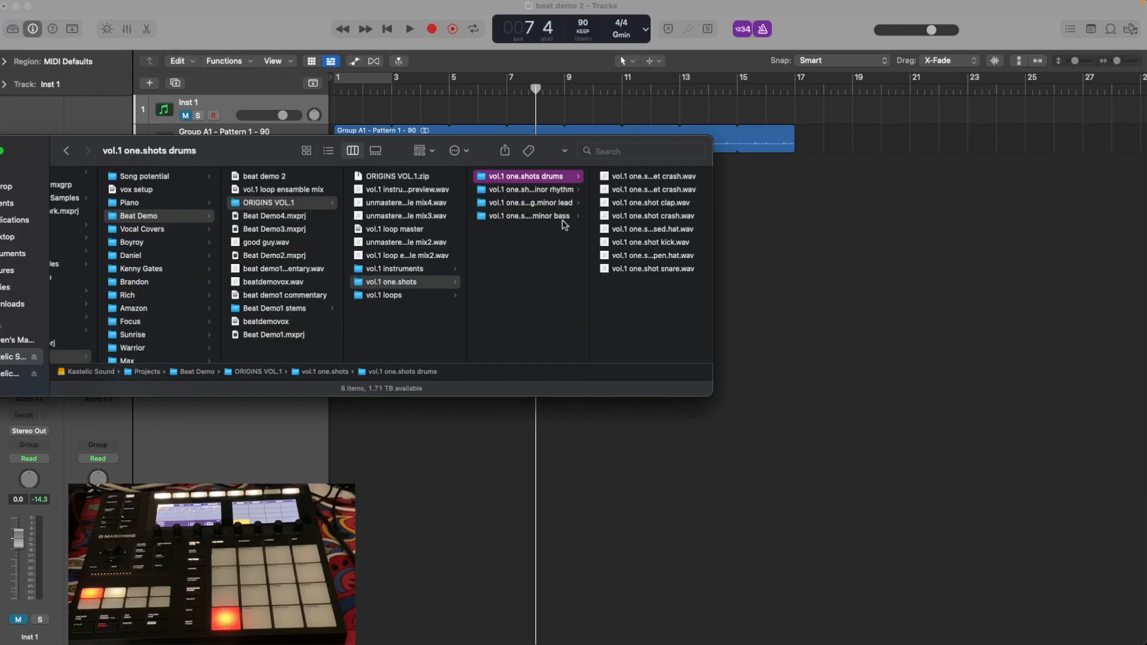
left_click_drag(279, 156, 282, 225)
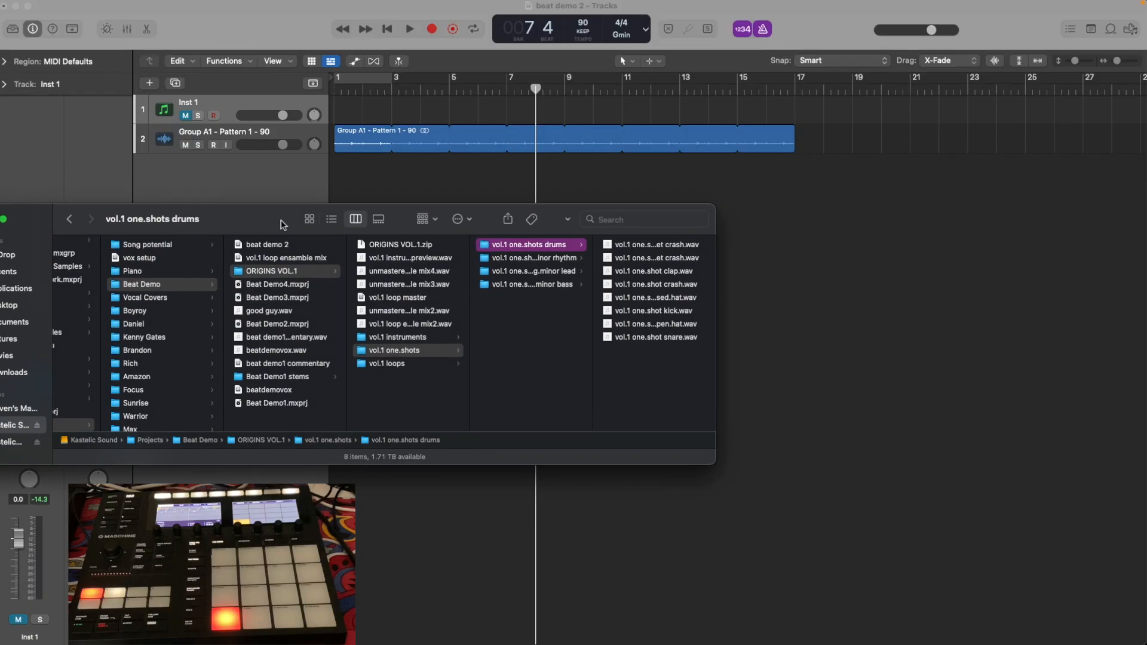
left_click(528, 258)
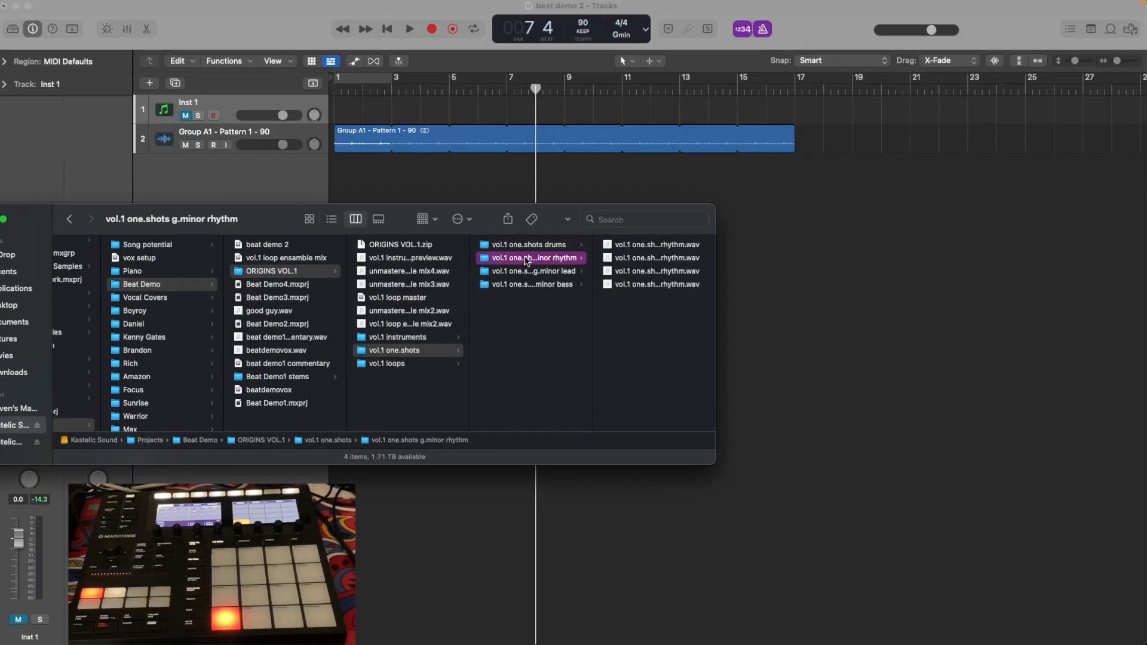
left_click(548, 285)
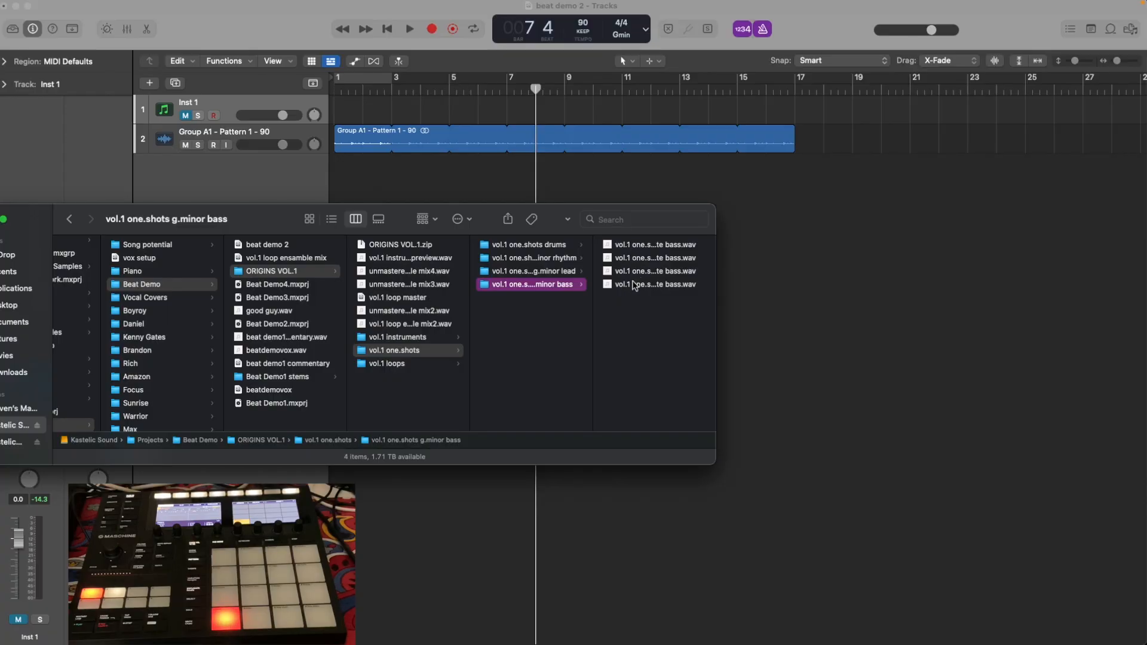
left_click(578, 272)
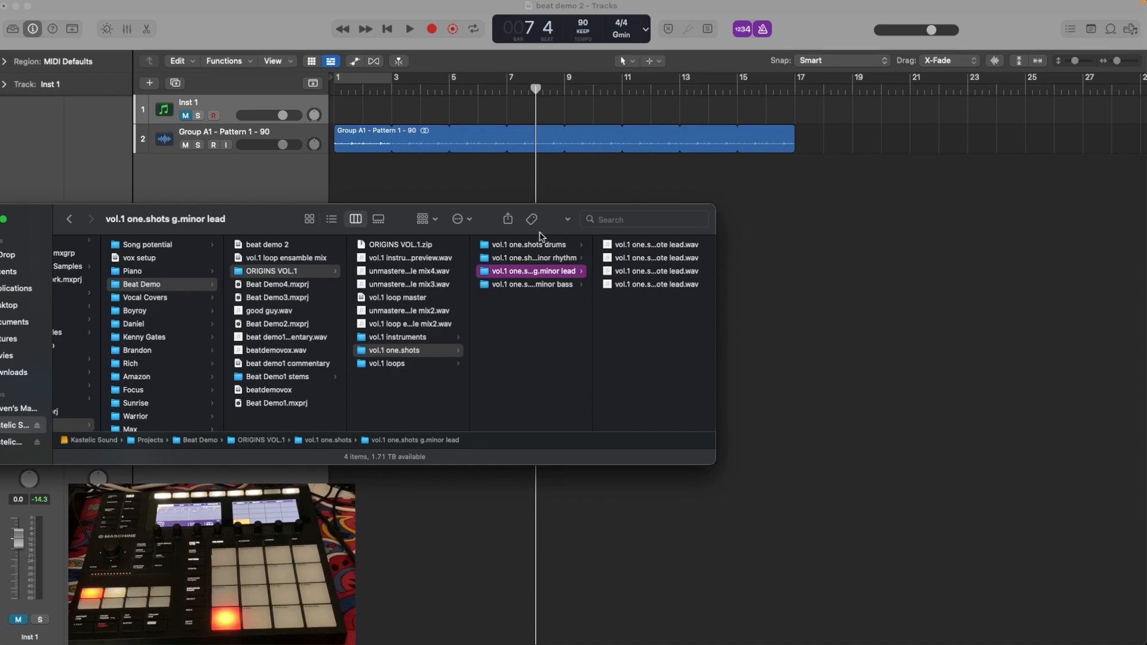
From the g.minor rhythm folder, place the high c3 minor chord one-shot on a new Logic track at bar 1.
left_click_drag(245, 221, 320, 270)
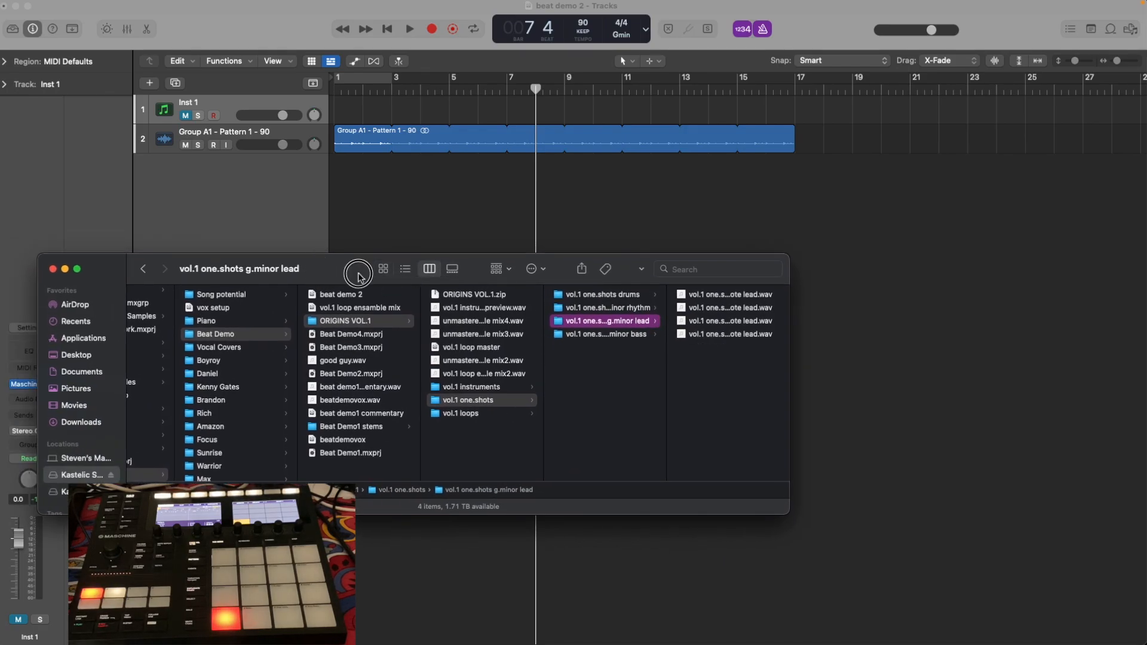
left_click_drag(357, 270, 257, 279)
left_click(507, 314)
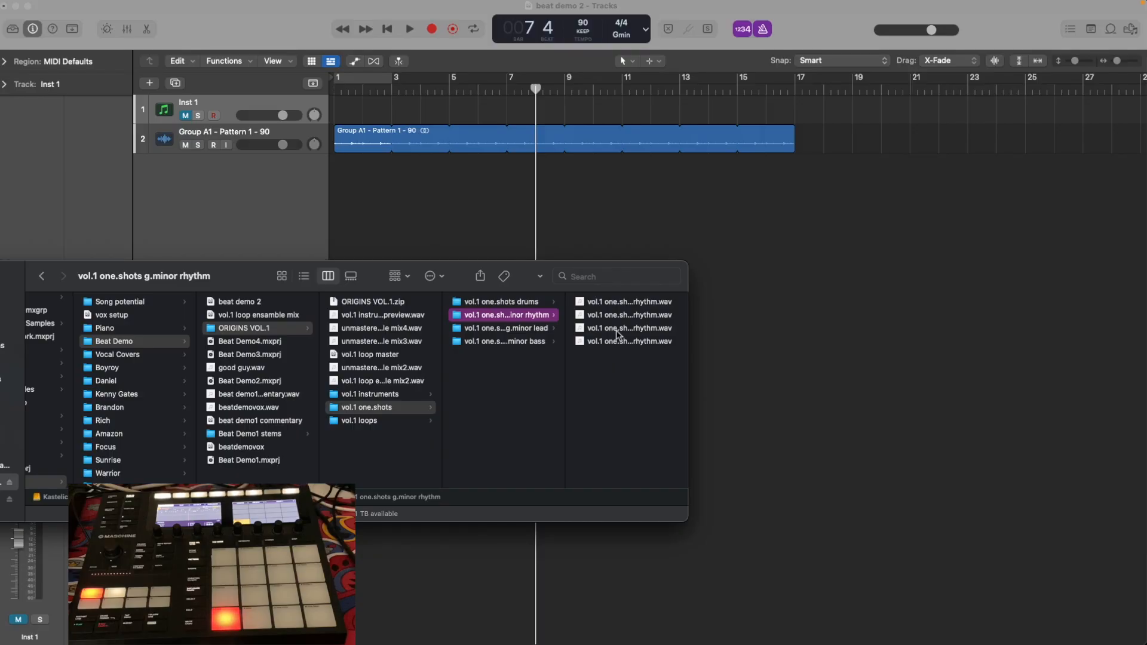
left_click_drag(688, 363, 813, 359)
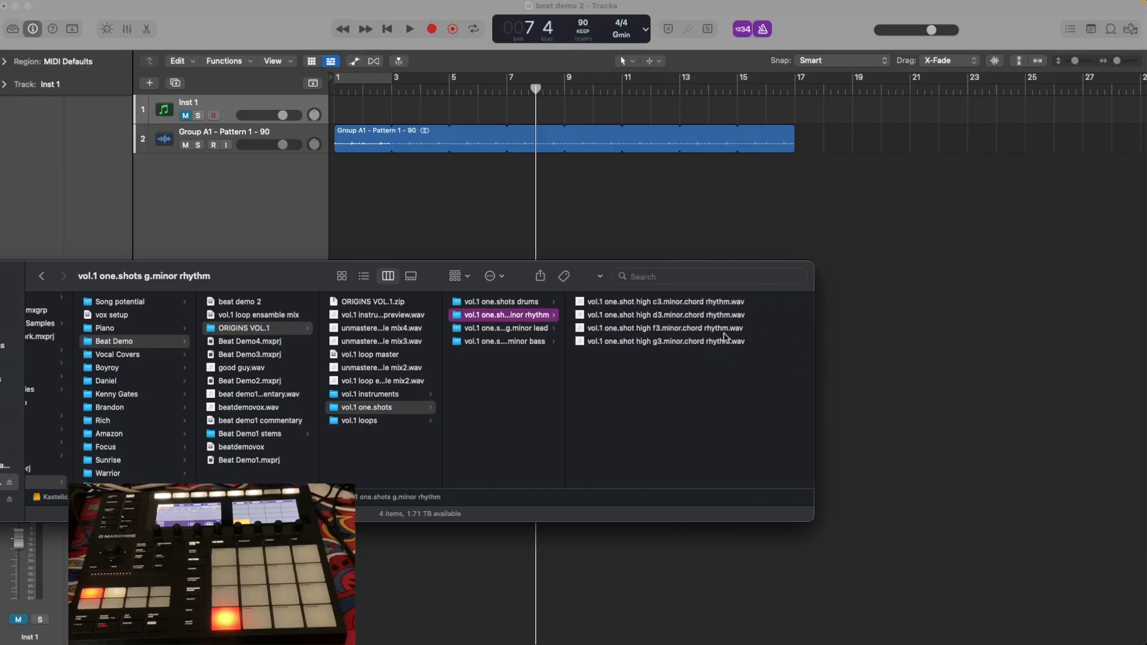
left_click_drag(678, 307, 336, 187)
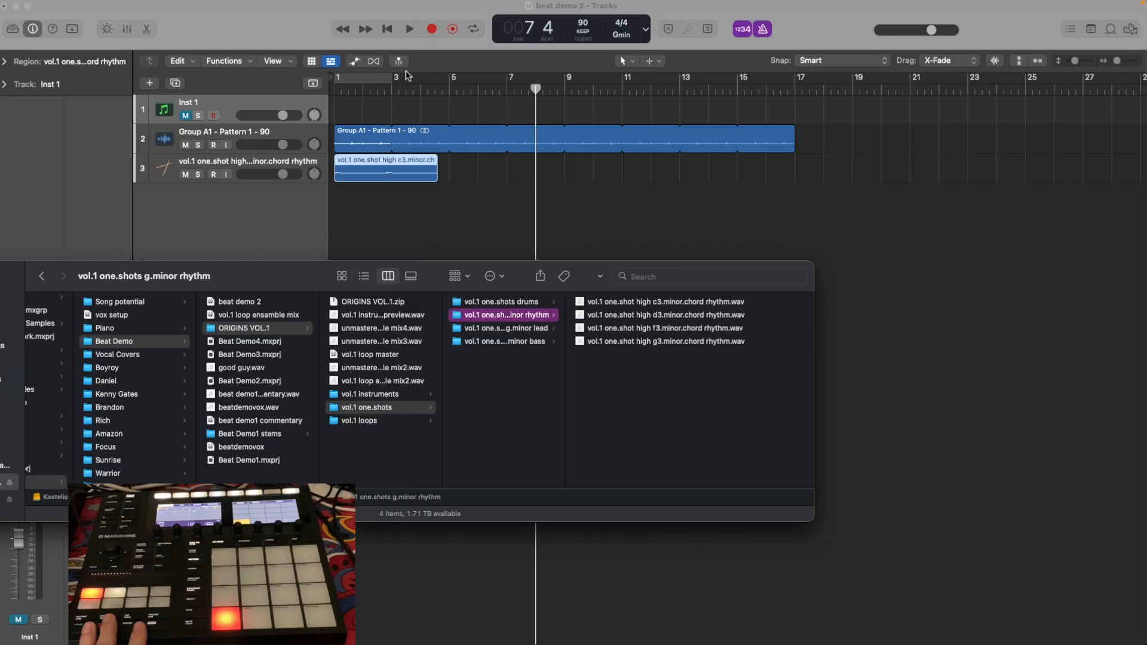
Play the drum loop and chord together from bar 1, and return the playhead to the start.
left_click(391, 29)
left_click(410, 30)
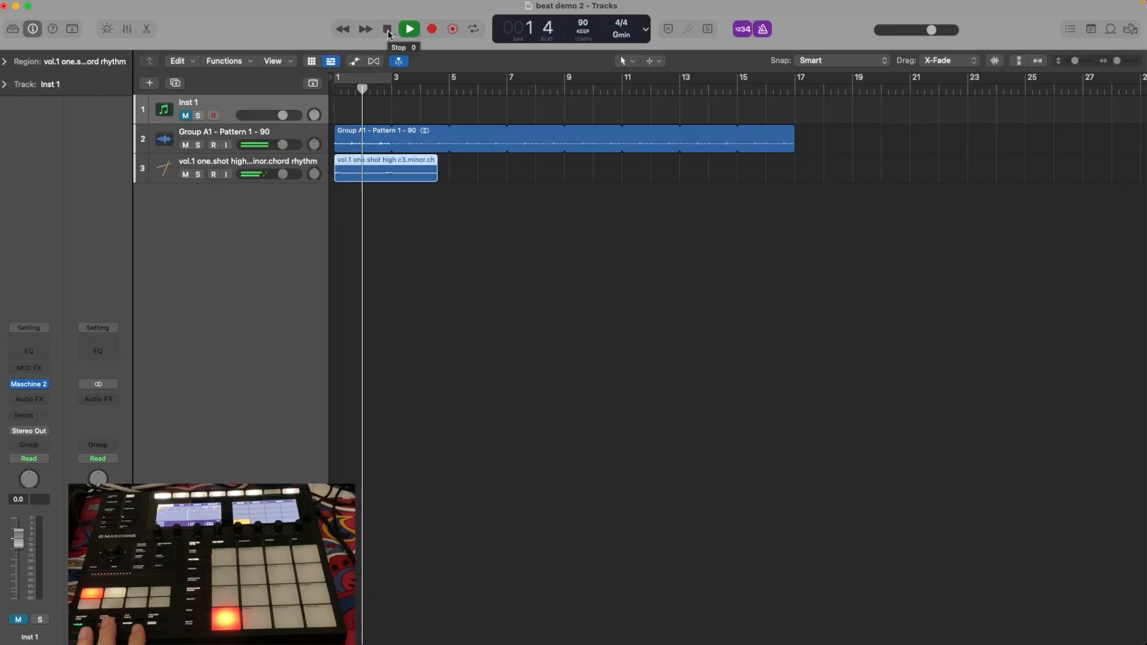
left_click(387, 33)
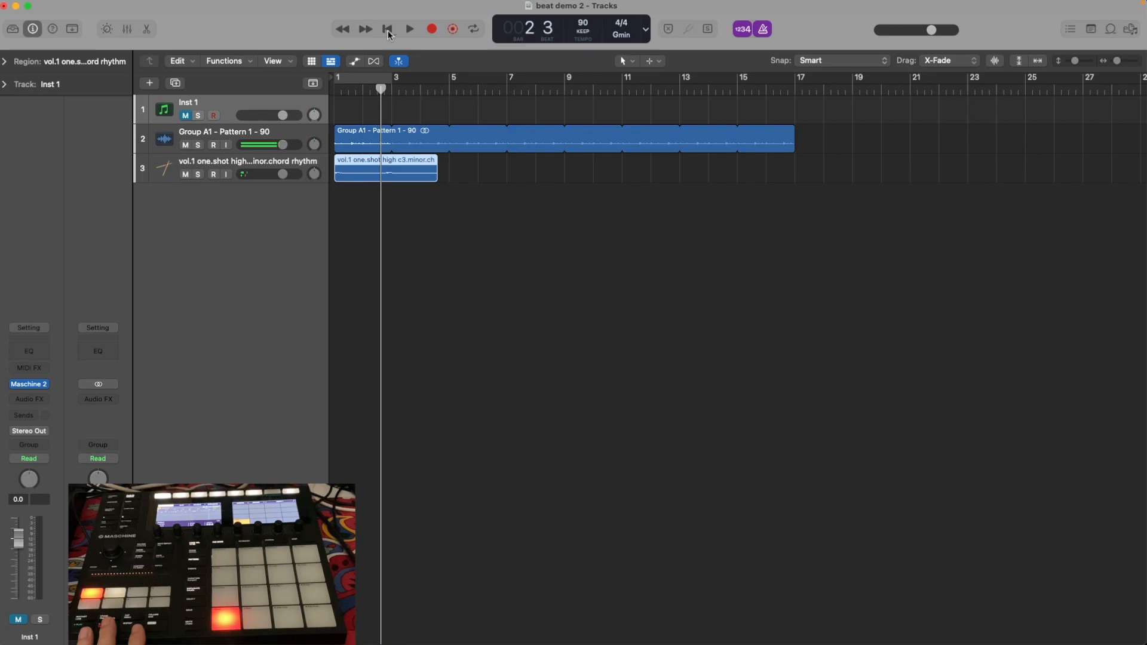
left_click(388, 33)
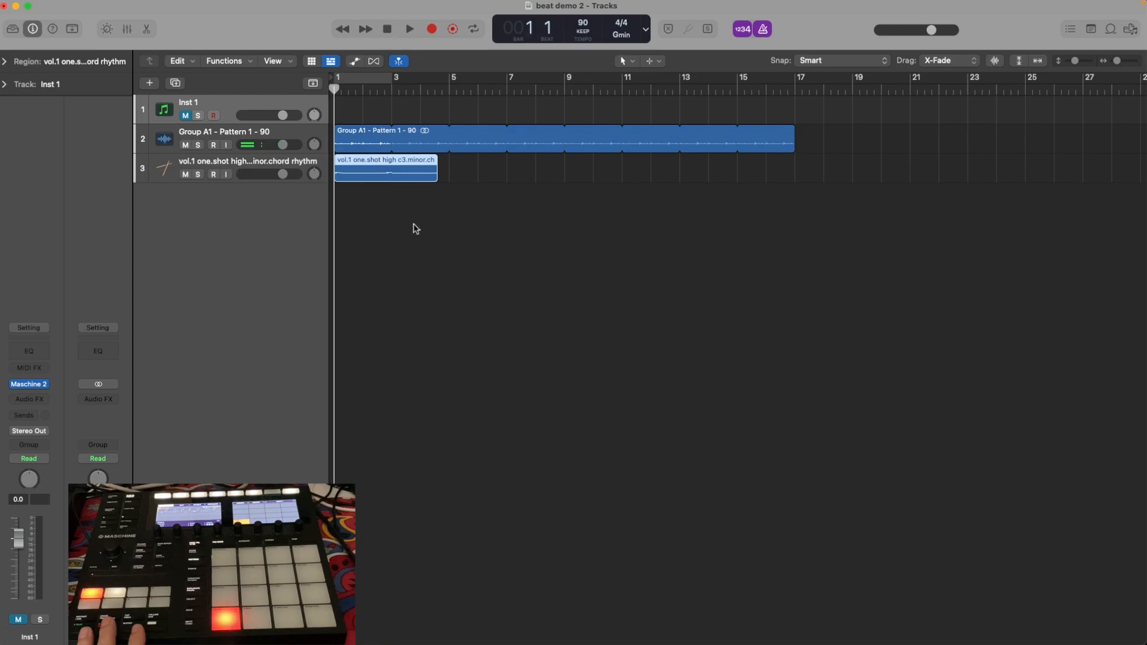
Route the drum audio track and the chord rhythm track to Stereo Output.
left_click(233, 139)
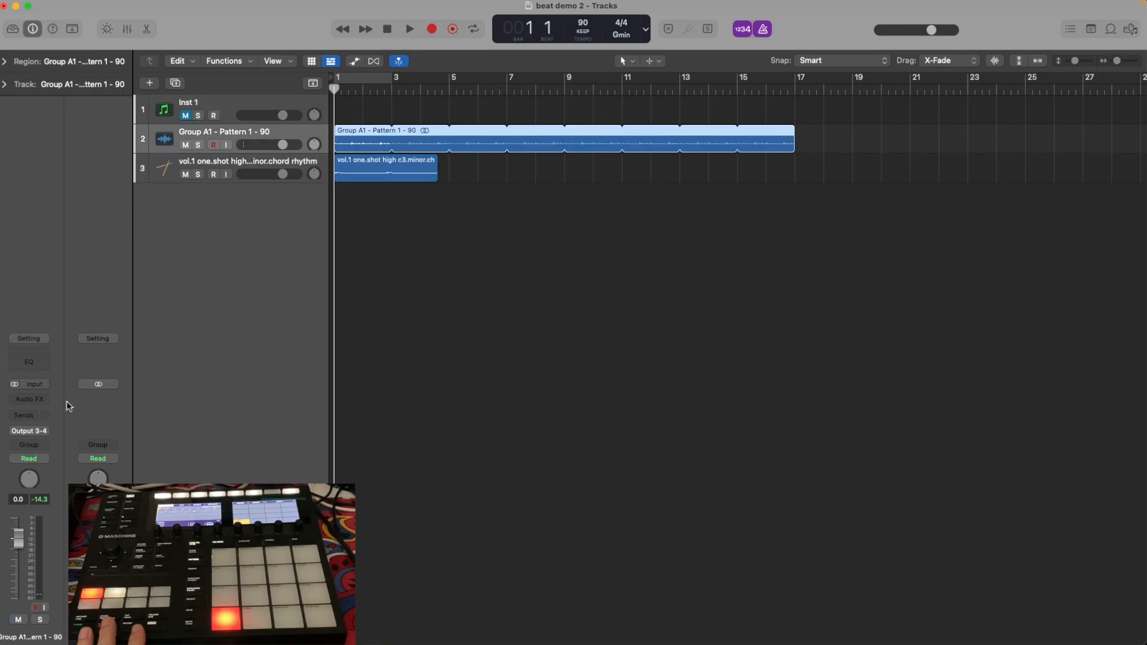
left_click(46, 434)
mouse_move(60, 472)
left_click(117, 472)
left_click(266, 164)
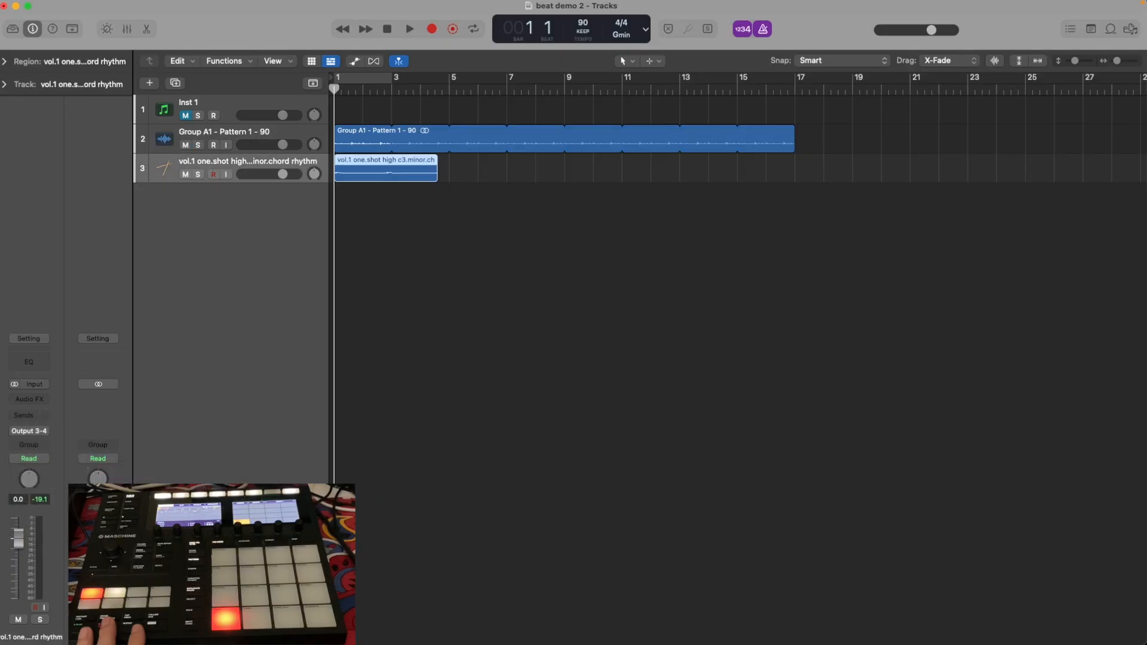
left_click(30, 431)
mouse_move(72, 472)
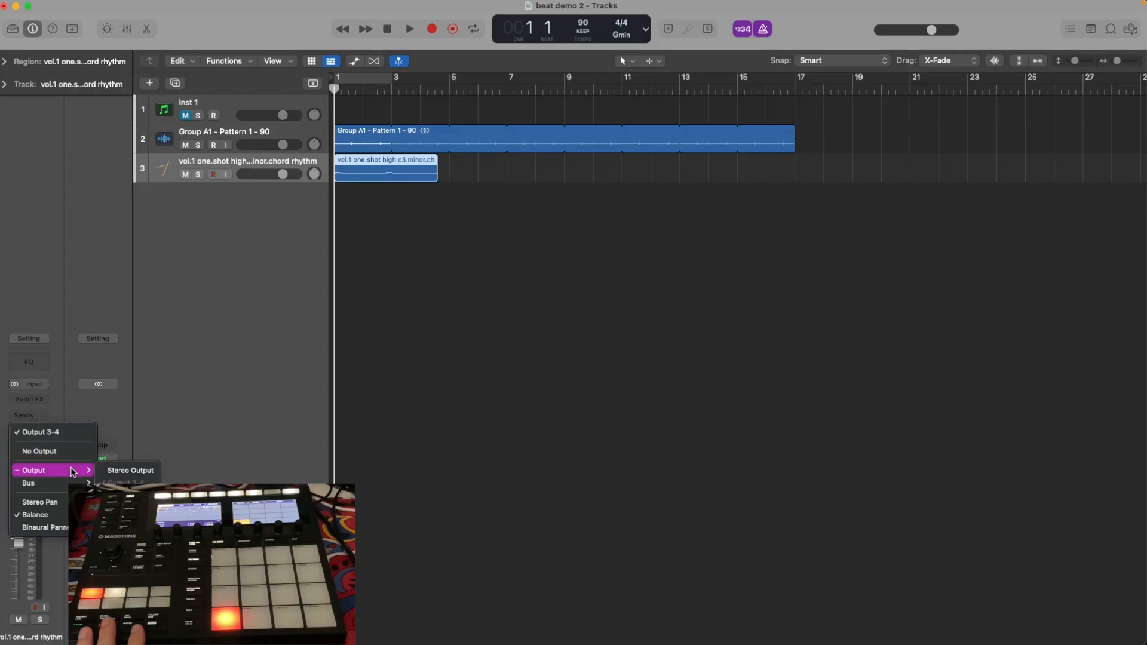
left_click(130, 470)
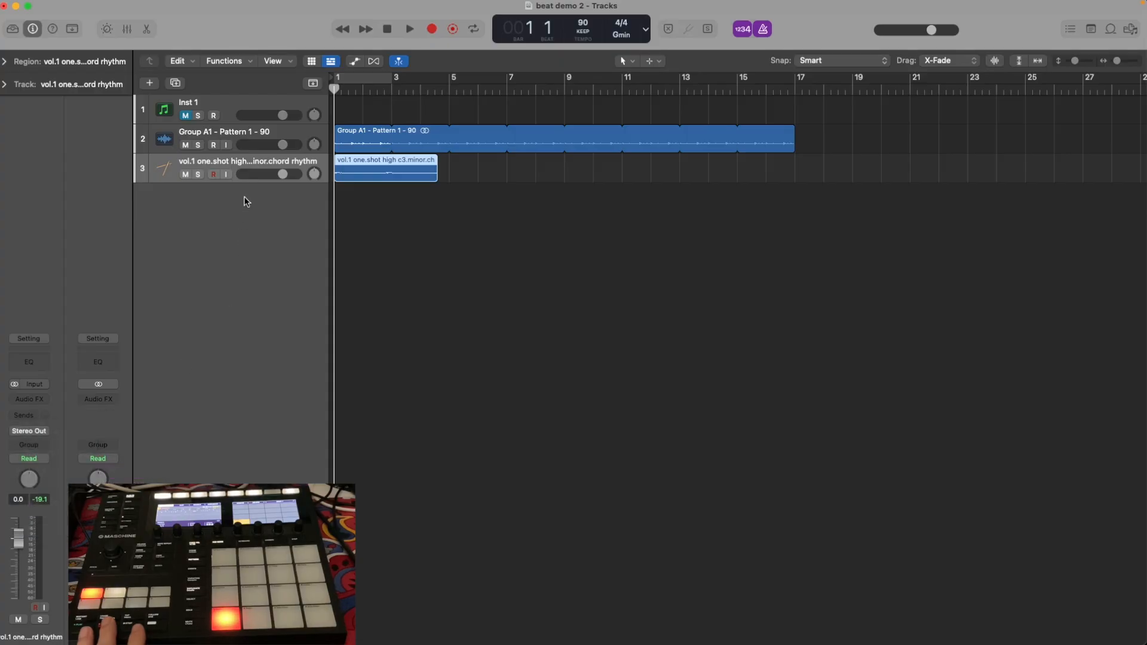
Trim the c3 chord region to end at bar 2 during playback, and replay it from bar 1, stopping at bar 2.
left_click(409, 29)
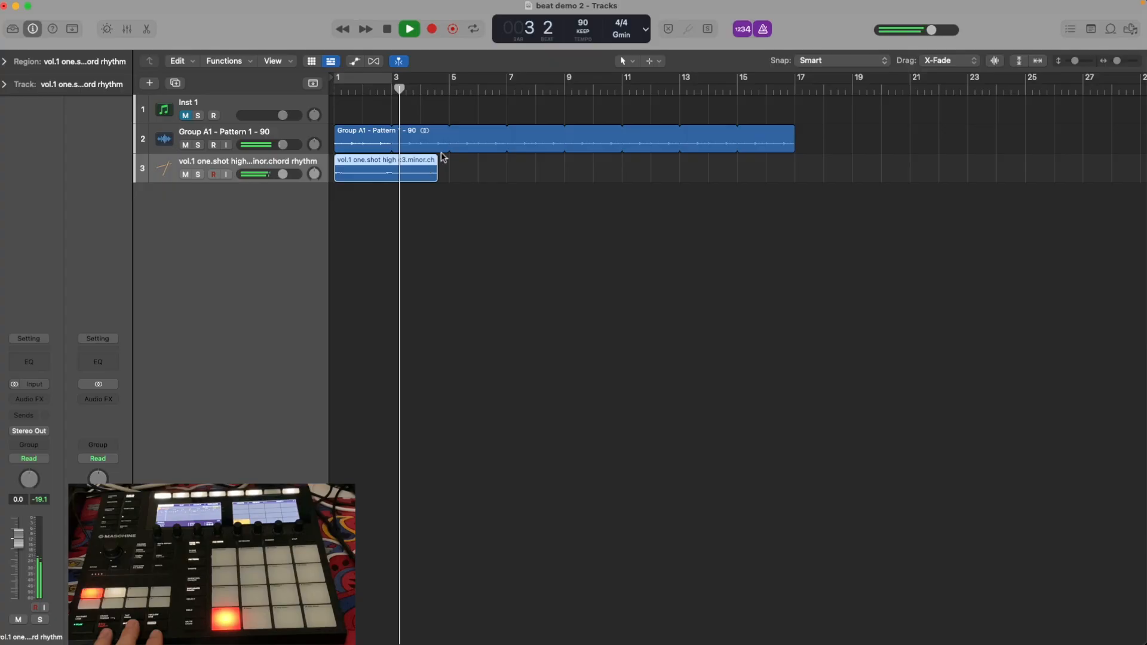
left_click_drag(436, 177, 362, 176)
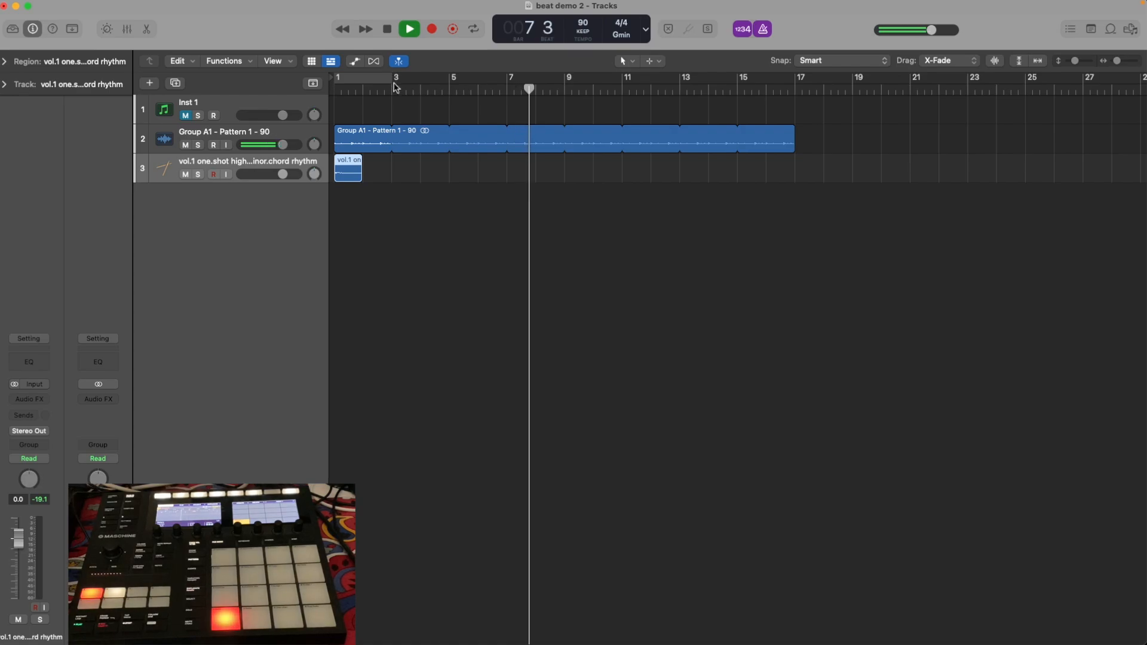
key("space")
key("Return")
key("space")
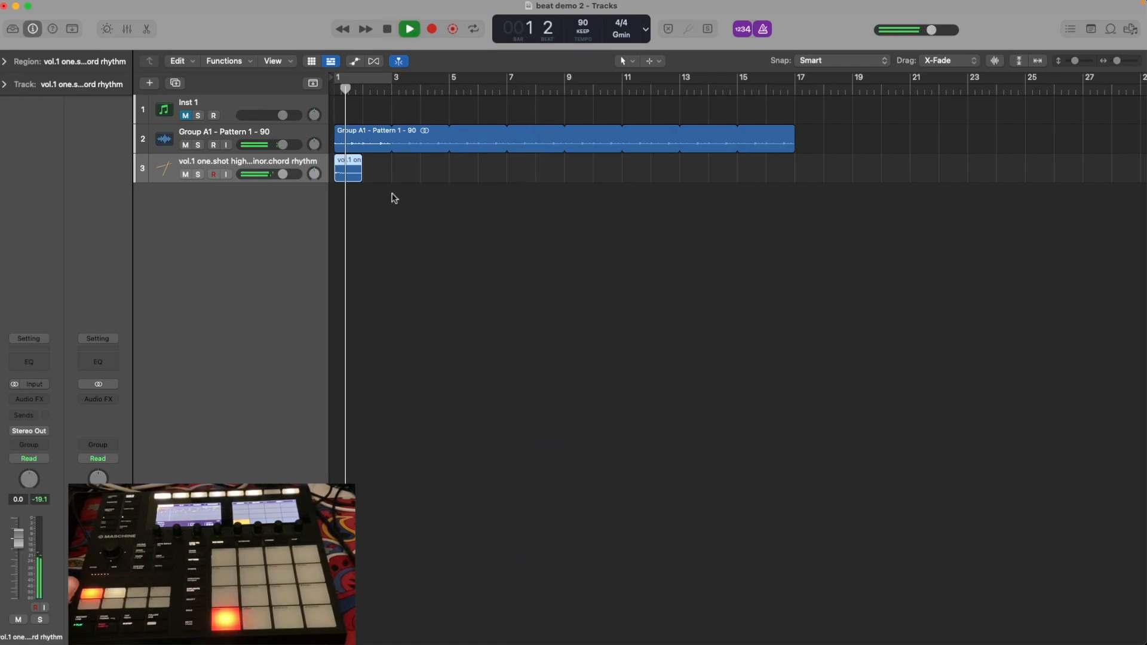
key("space")
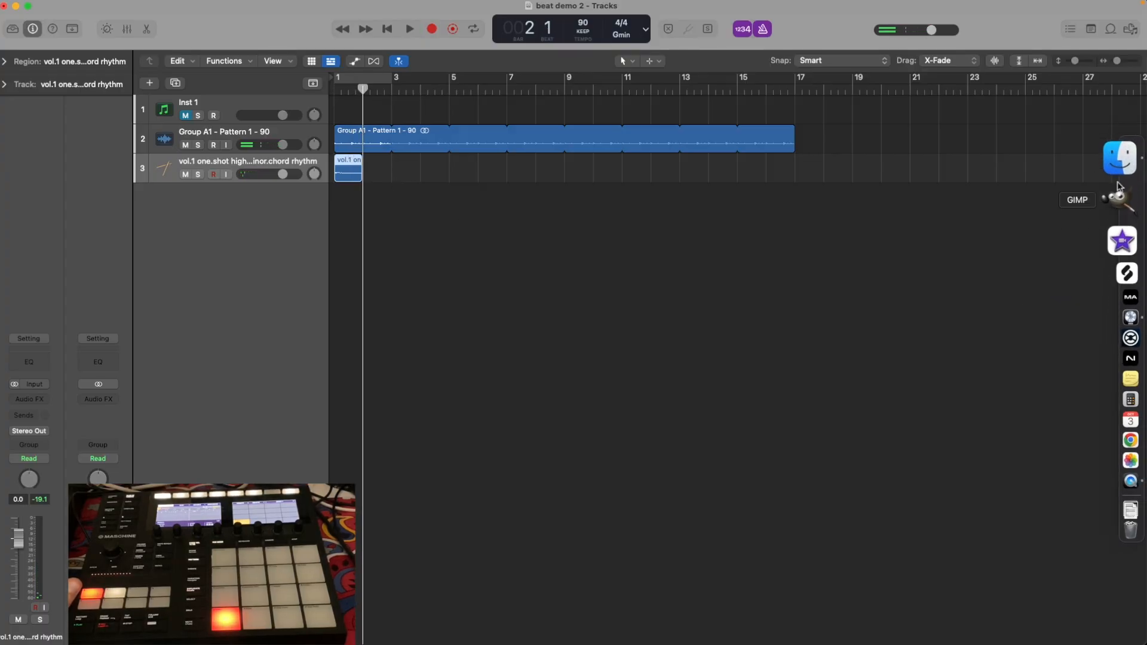
Add the high d3 minor chord one-shot from Finder to track 3 at bar 2 and trim it to end at bar 3.
left_click(1118, 160)
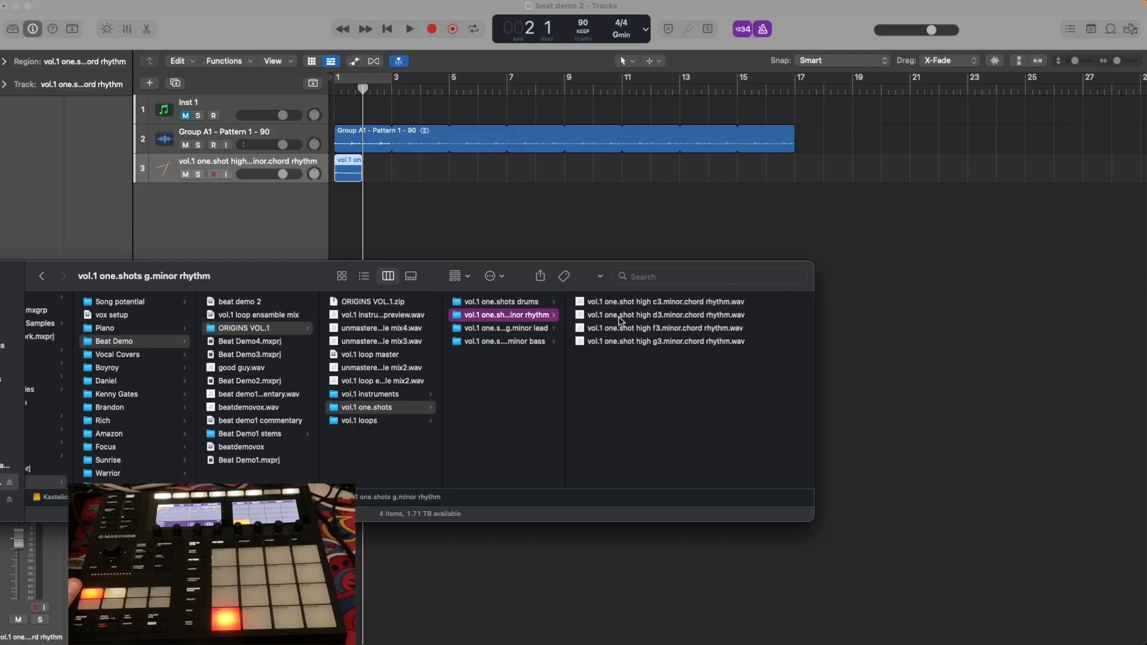
left_click_drag(674, 319, 528, 247)
left_click_drag(397, 167, 373, 174)
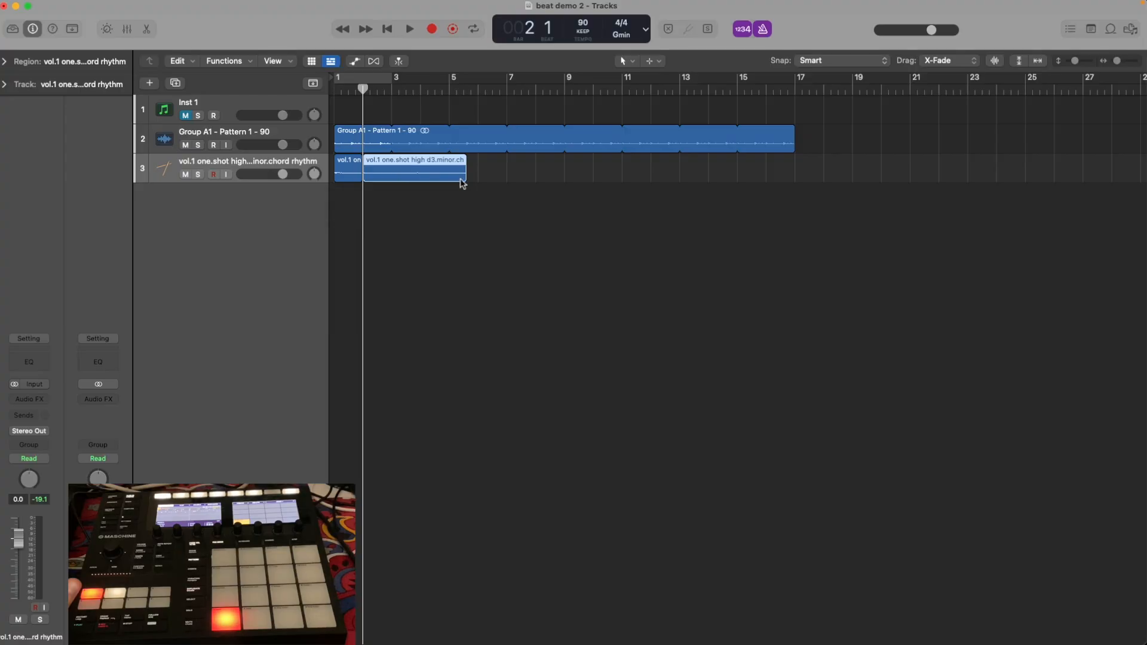
left_click_drag(466, 179, 391, 180)
key("Return")
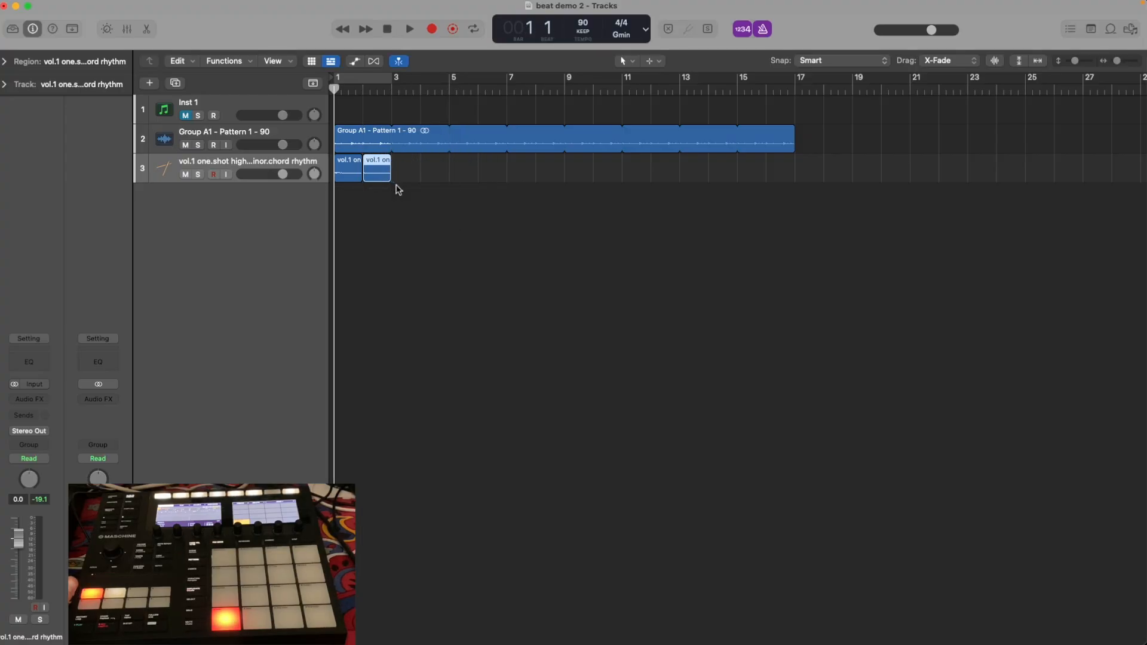
Play the c3 and d3 chords with the drum loop, stop in bar 3, and move the d3 region to bar 9.
key("space")
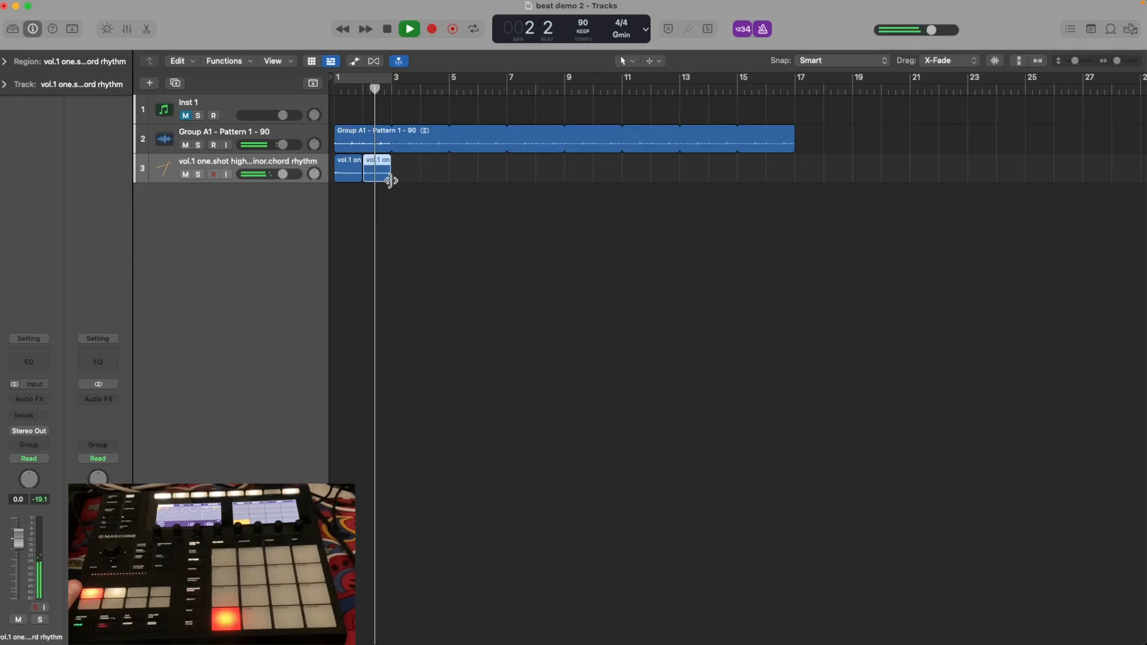
key("space")
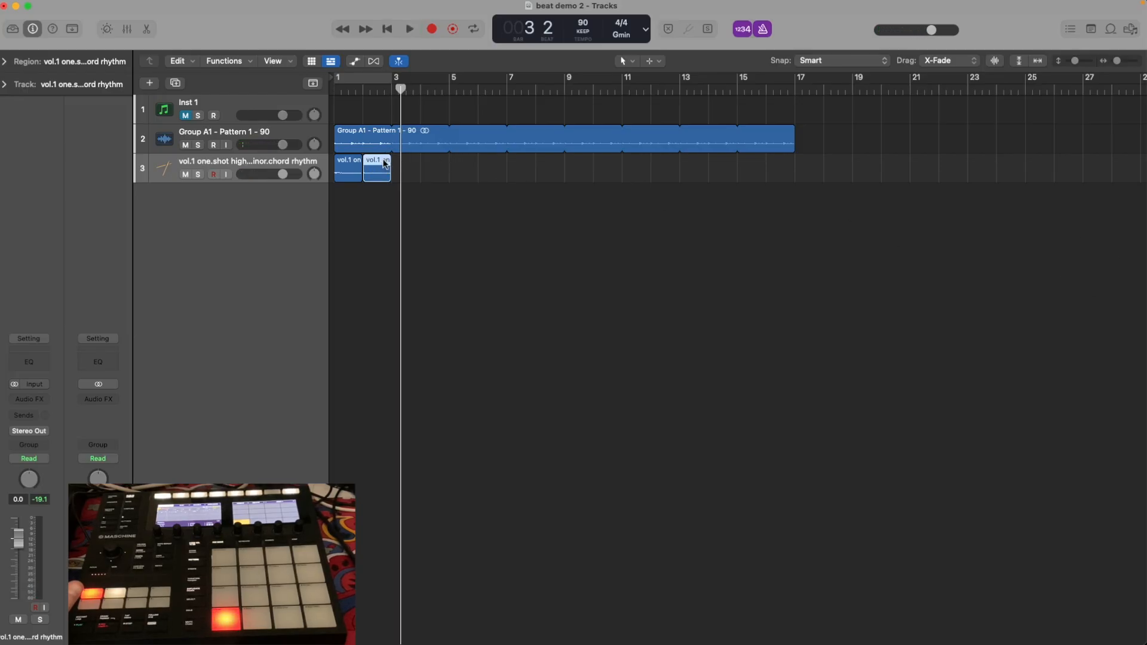
left_click_drag(383, 162, 590, 184)
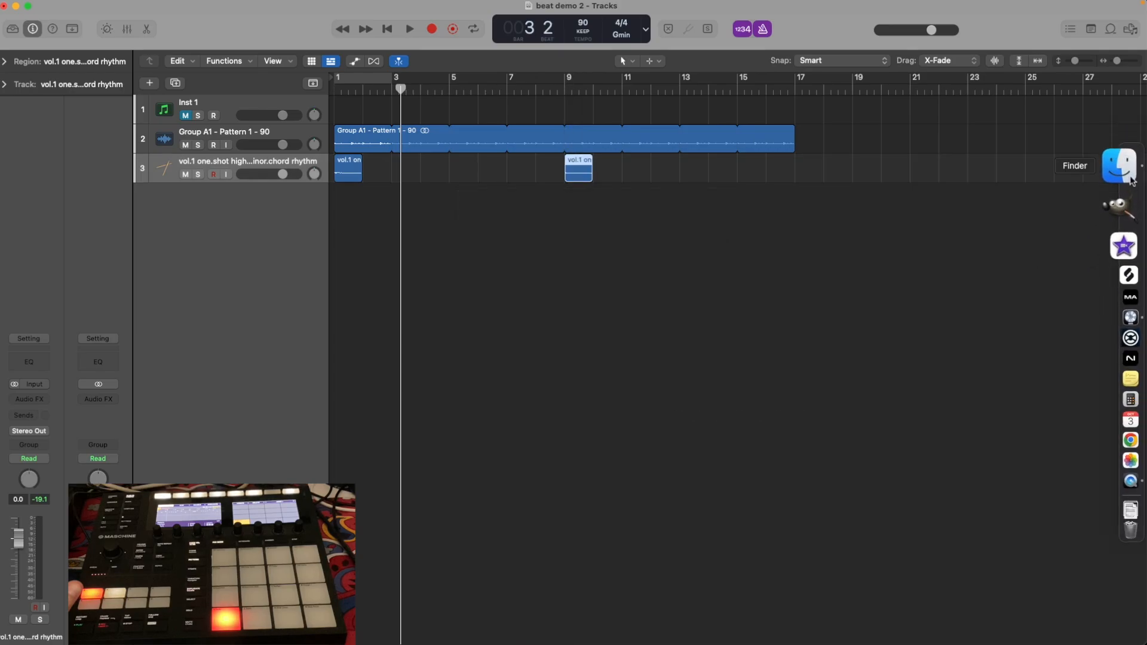
Add the high g3 minor chord one-shot from Finder to track 3 at bar 2 and trim it to end at bar 3.
left_click(1123, 163)
left_click_drag(667, 345, 363, 173)
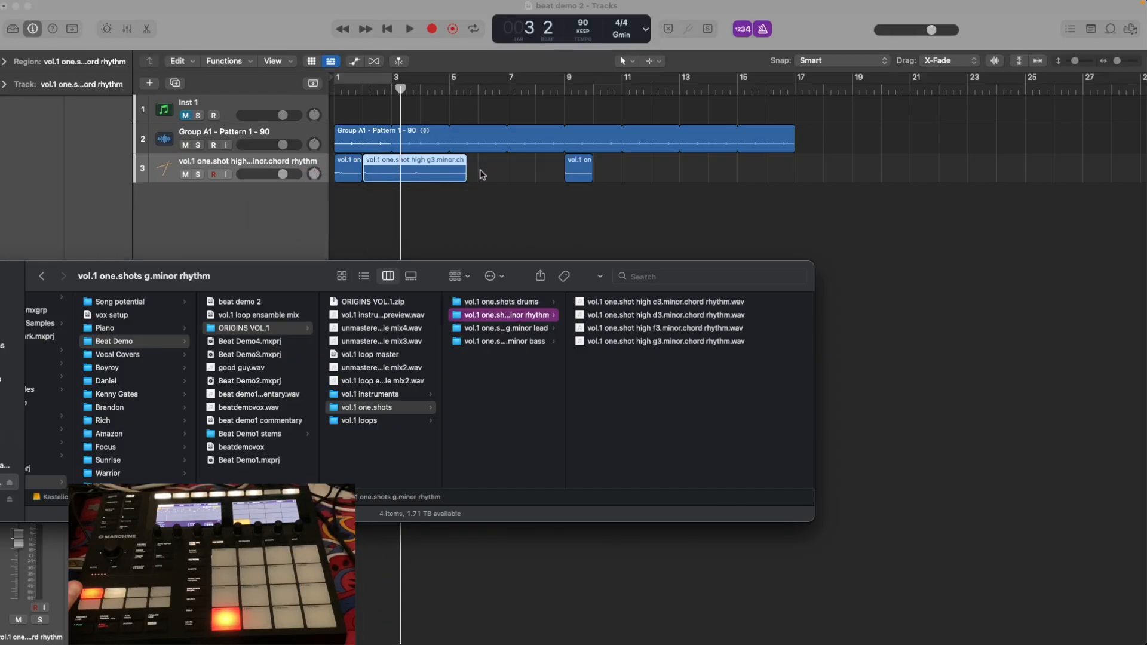
left_click(448, 161)
left_click_drag(464, 177, 416, 177)
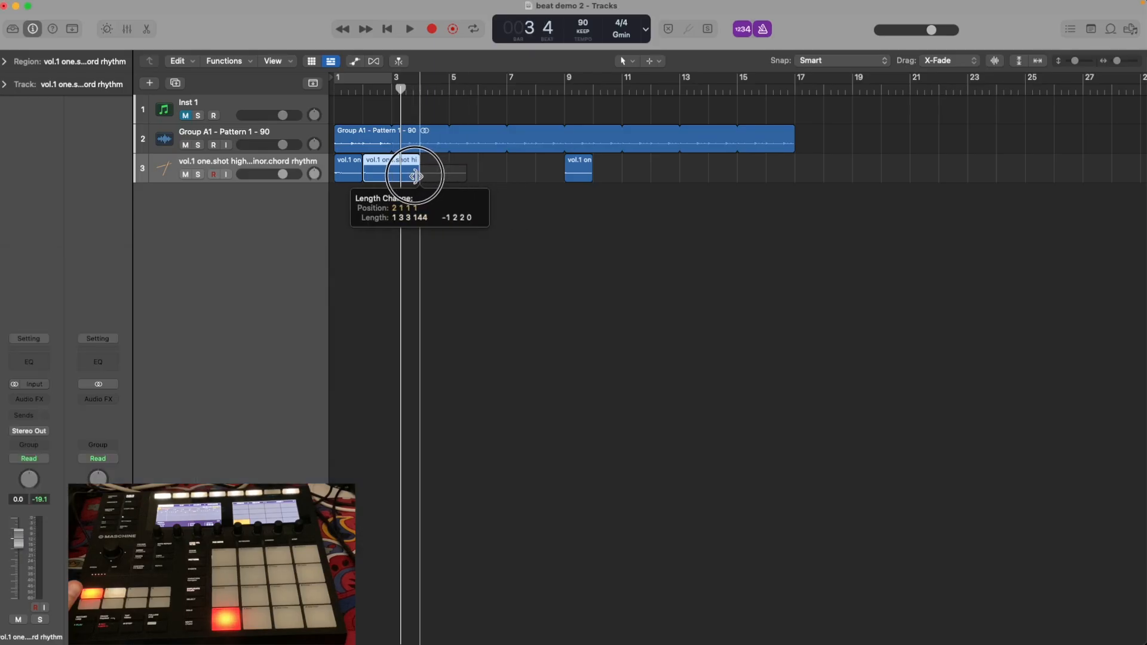
left_click_drag(415, 176, 390, 177)
Play the c3 and g3 chord regions with the drums from bar 1, stopping in bar 3.
key("Return")
key("space")
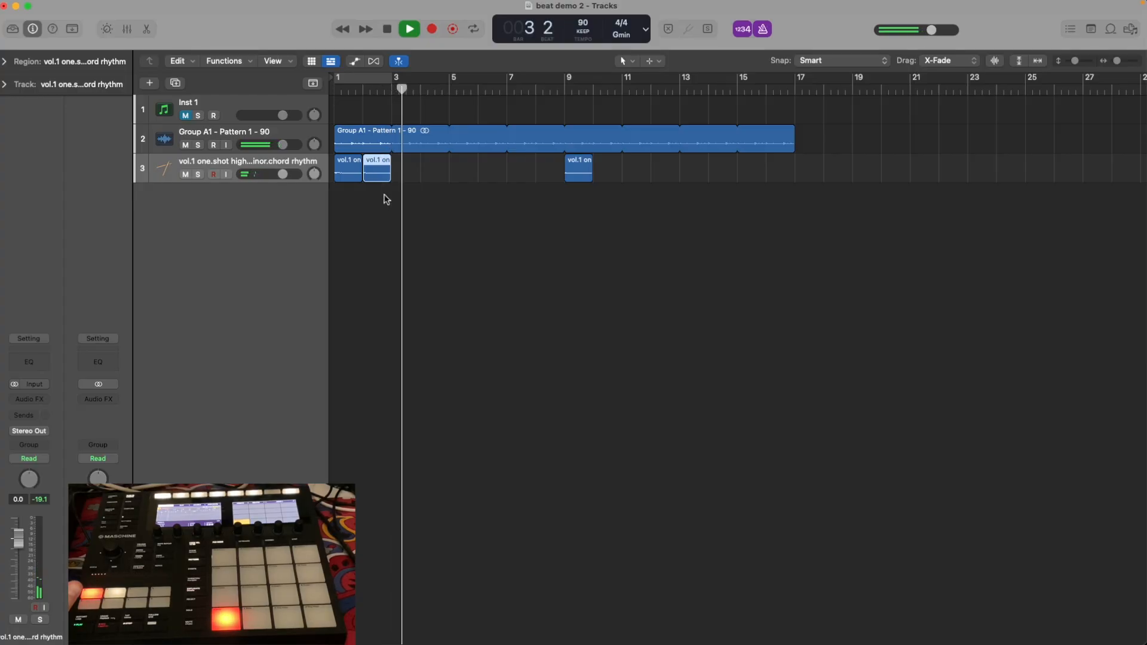
key("space")
Swap the first two chord regions so g3 starts at bar 1 and c3 at bar 2, and replay them.
mouse_move(352, 165)
left_mouse_down()
mouse_move(435, 166)
mouse_move(341, 164)
left_mouse_up()
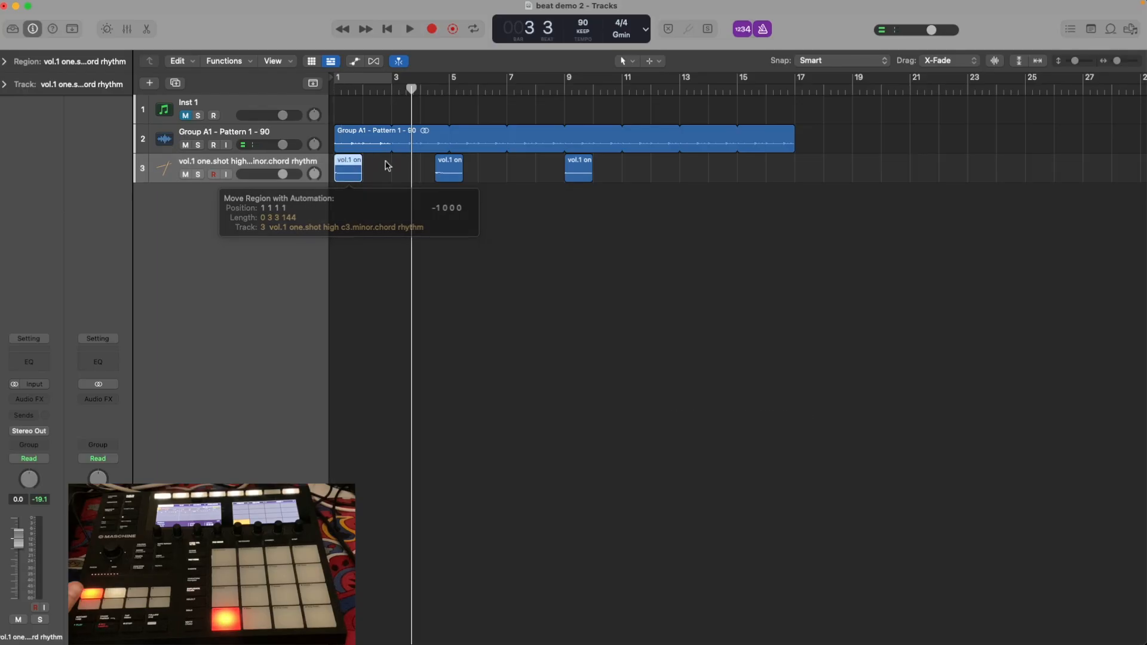
left_click_drag(449, 165, 383, 163)
key("Return")
key("space")
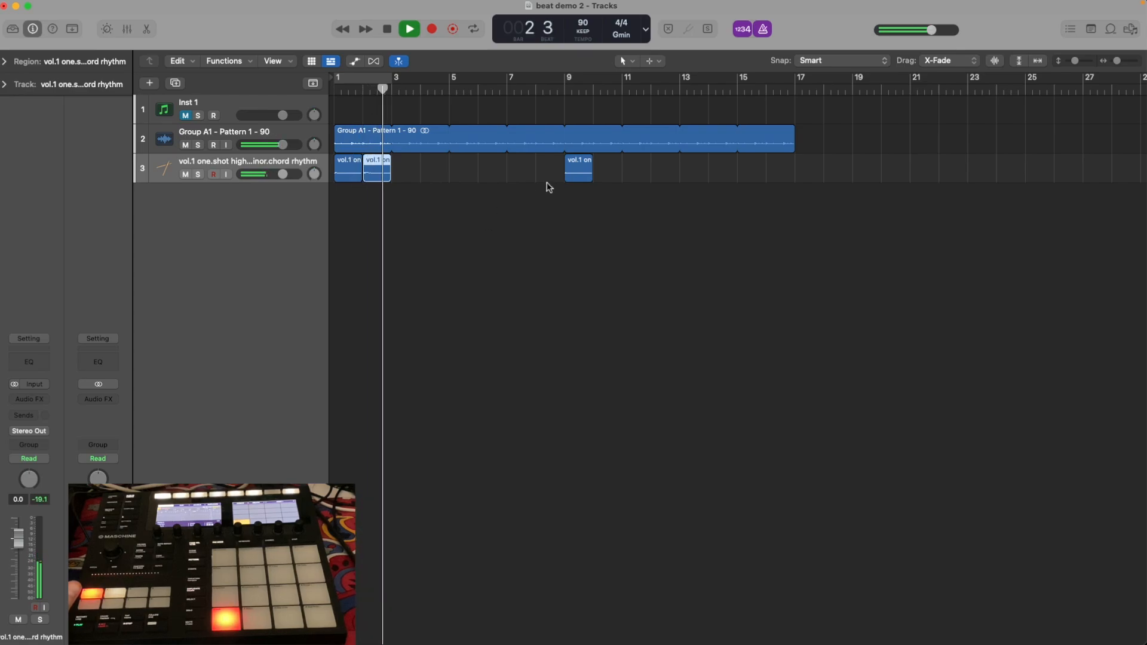
key("space")
Move the d3 chord region from bar 9 to bar 3 and play the progression from bar 1.
left_click_drag(576, 166, 411, 167)
key("Return")
key("space")
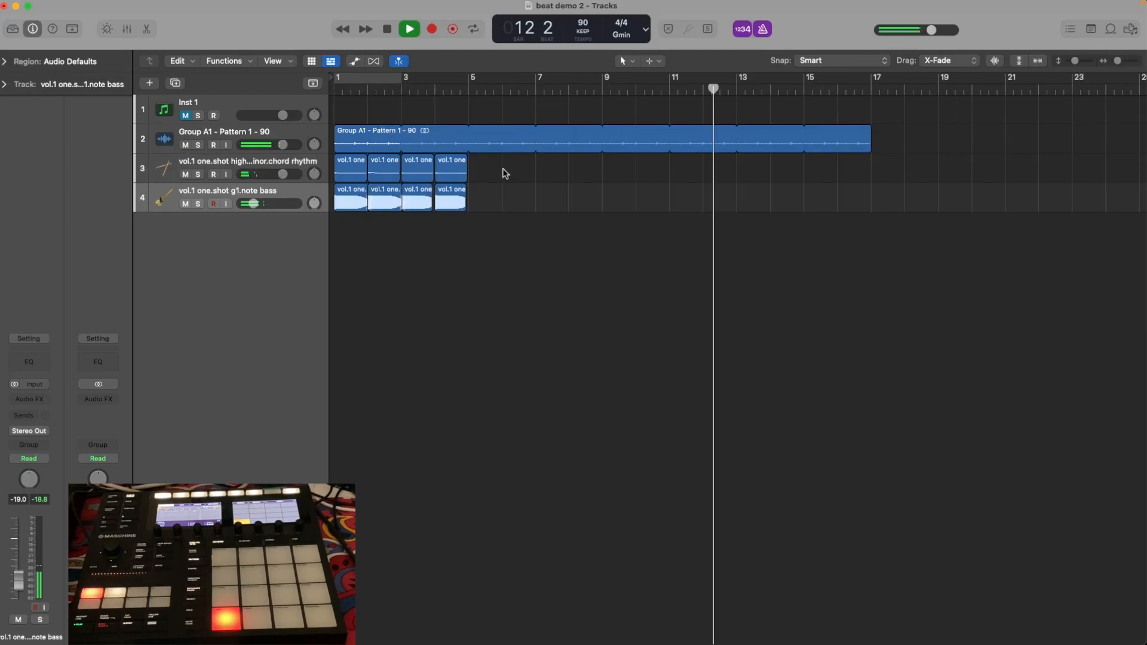
Stop playback, select the chord regions on track 3, and duplicate them along the timeline to bar 17.
left_click_drag(502, 171, 367, 197)
key("space")
left_click_drag(350, 163, 485, 172)
left_click_drag(624, 164, 618, 190)
Play the drums, chords and bass together from bar 1, and clear the region selection.
key("Return")
key("space")
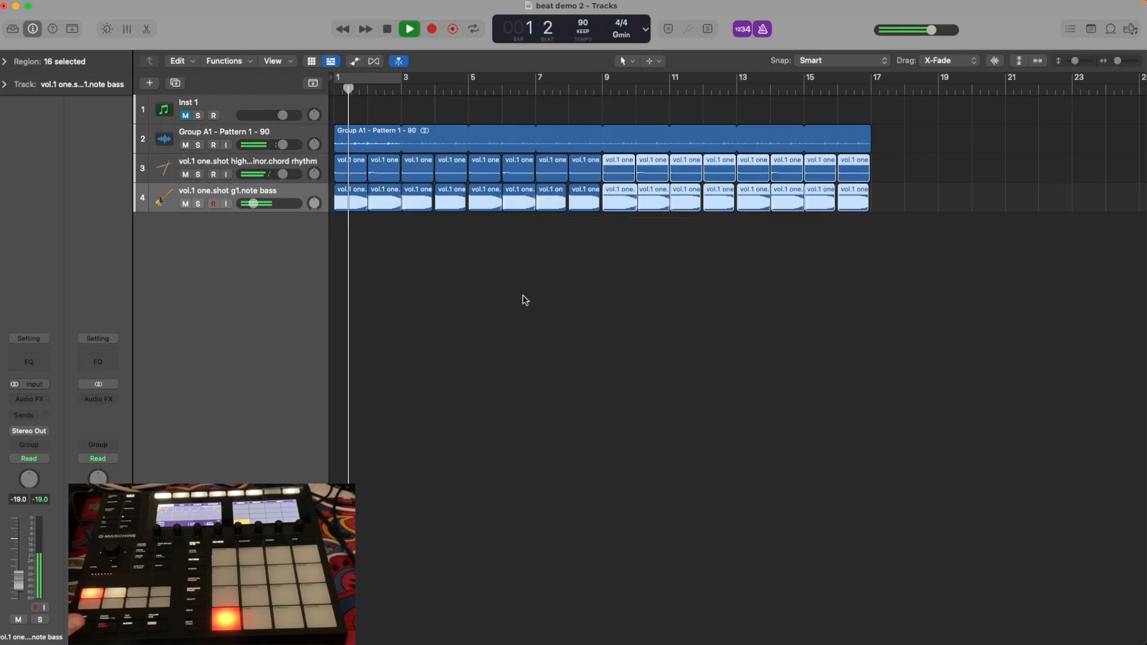
left_click(433, 207)
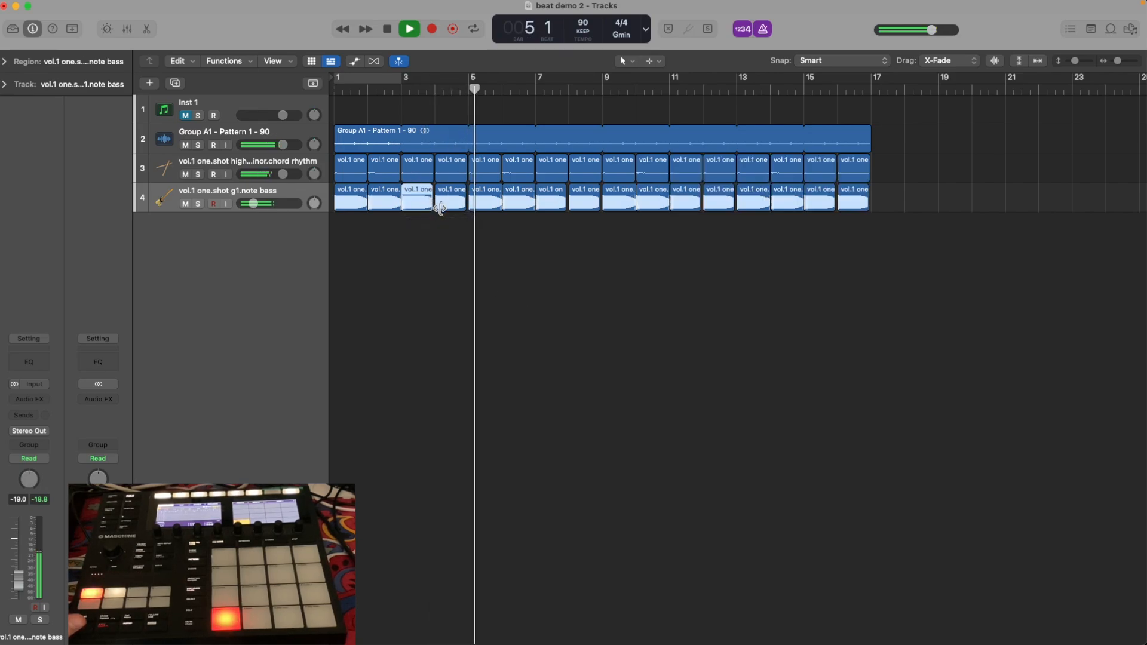
left_click(493, 223)
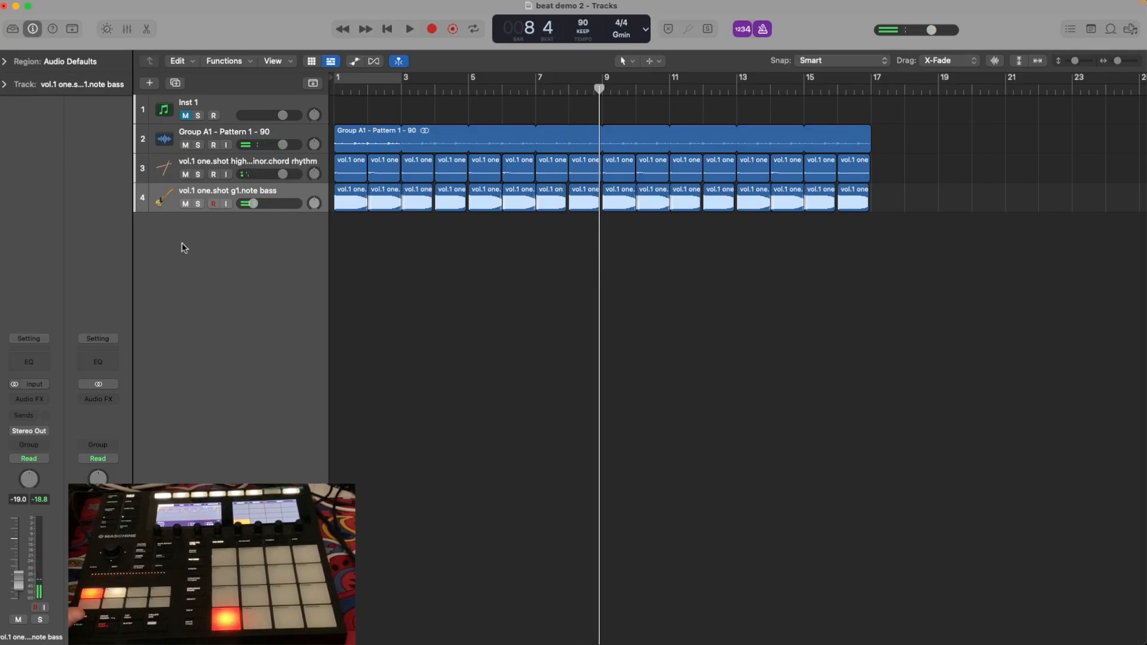
Switch to Finder, show the vol.1 one.shots g.minor lead folder, and widen the file column to reveal the full names.
left_click(1119, 174)
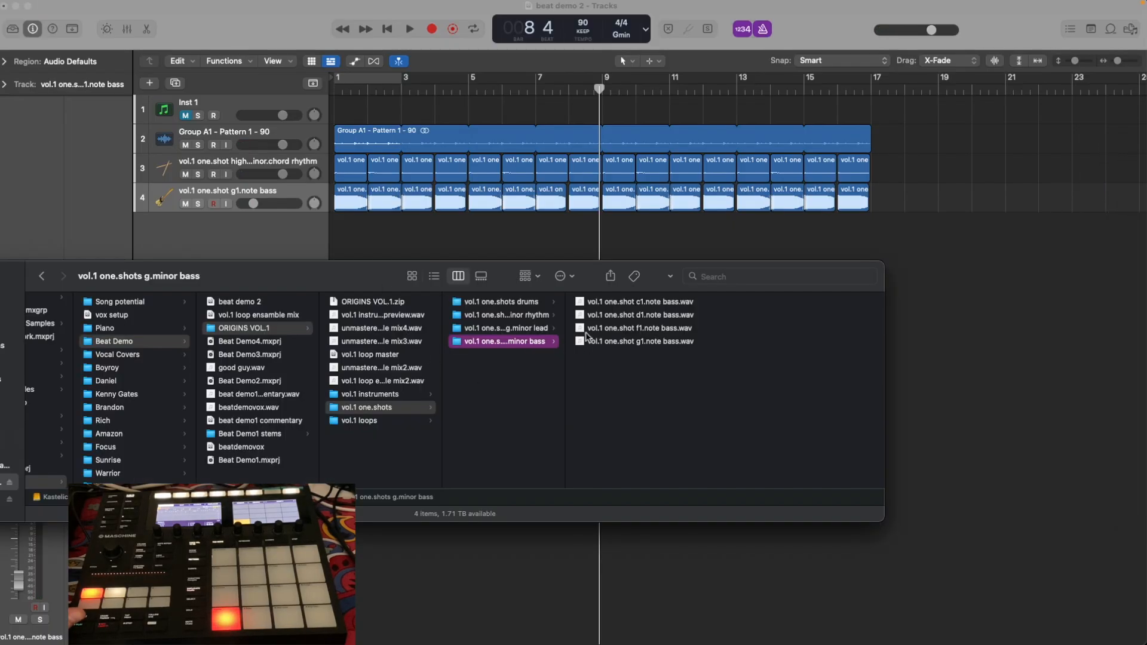
left_click(545, 328)
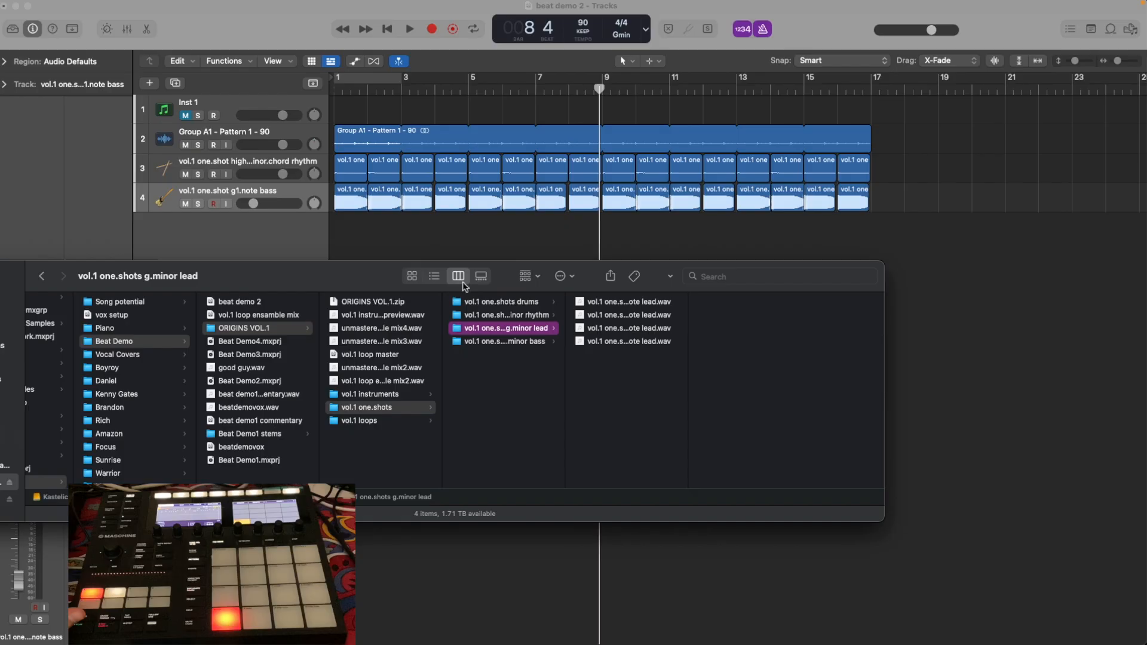
left_click_drag(373, 276, 383, 296)
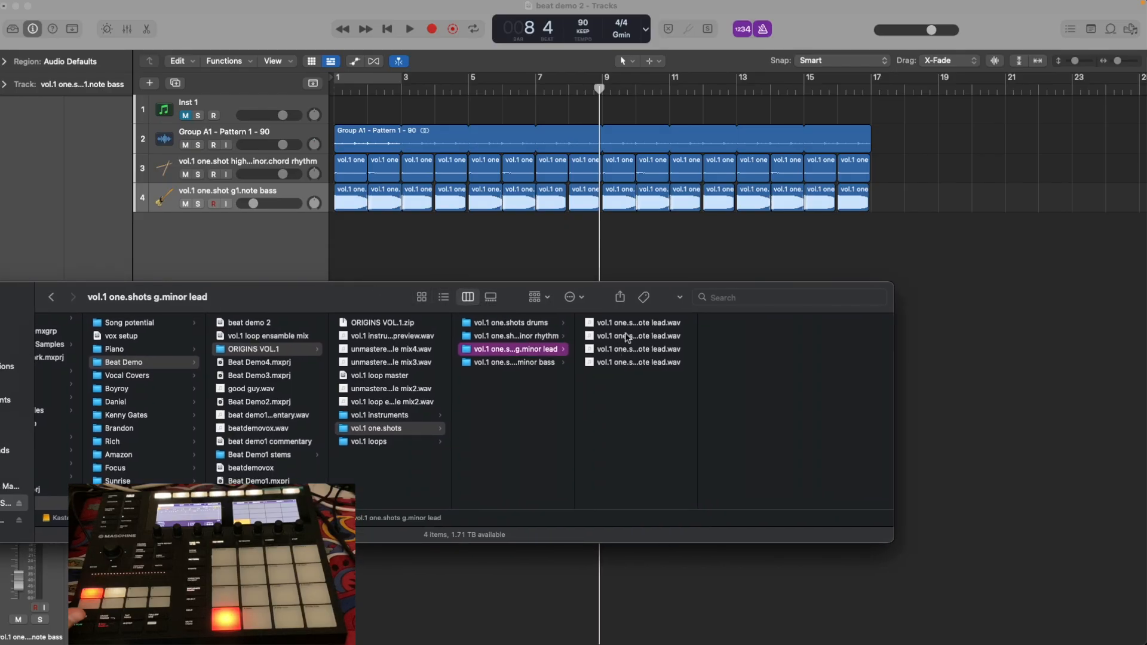
left_click_drag(698, 375, 831, 394)
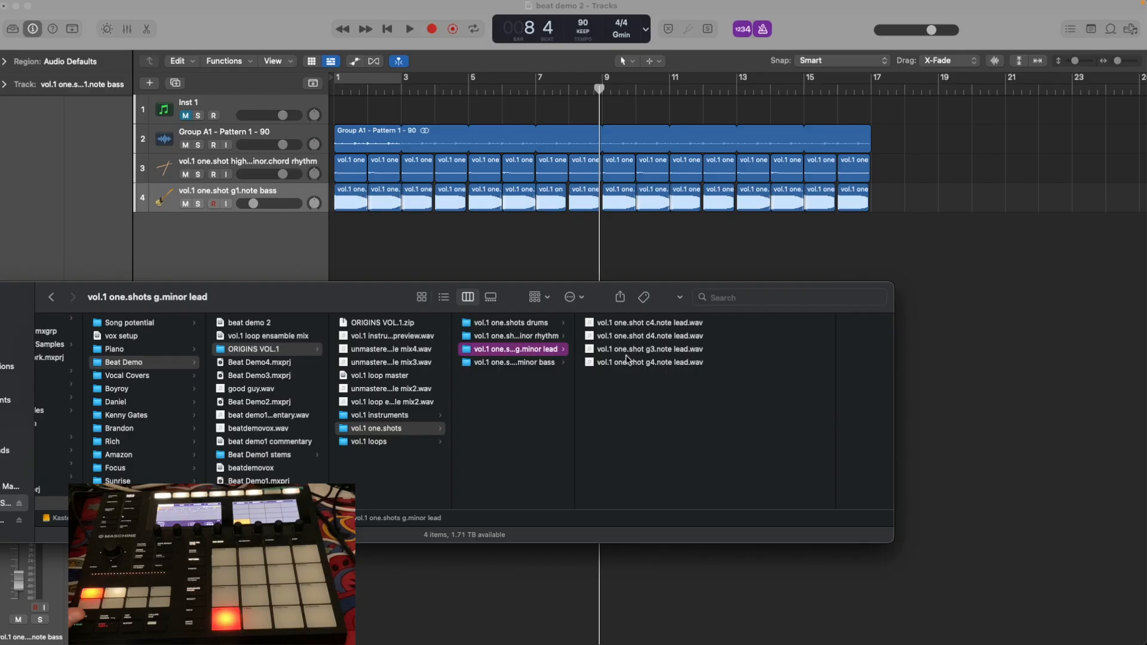
left_click_drag(333, 308, 335, 305)
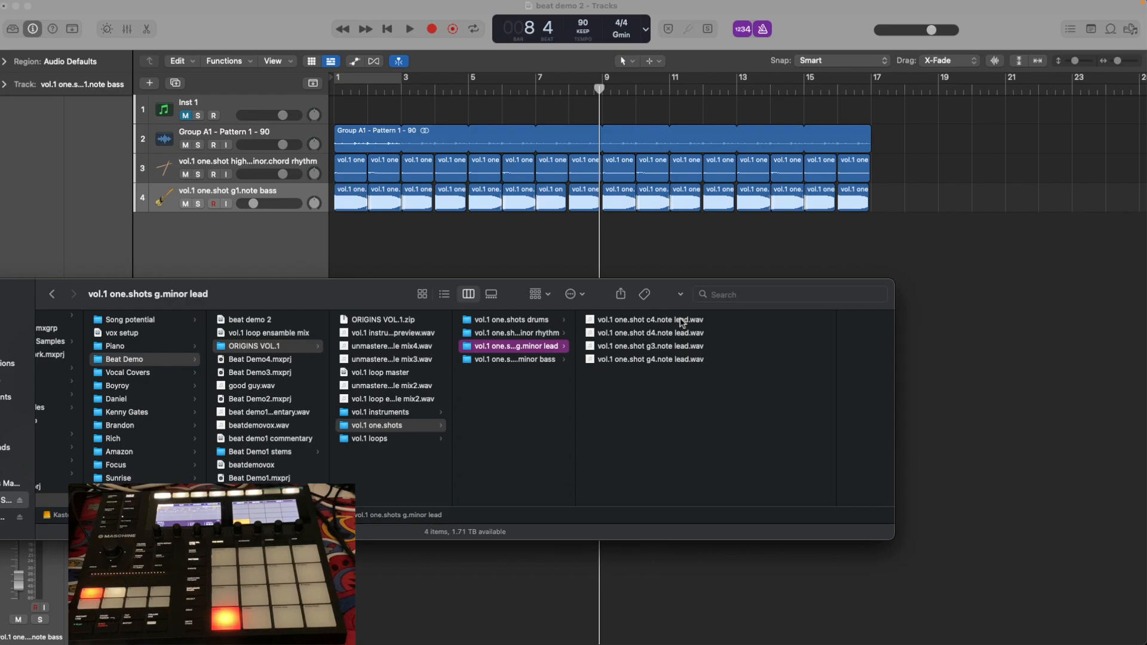
left_click_drag(340, 289, 352, 289)
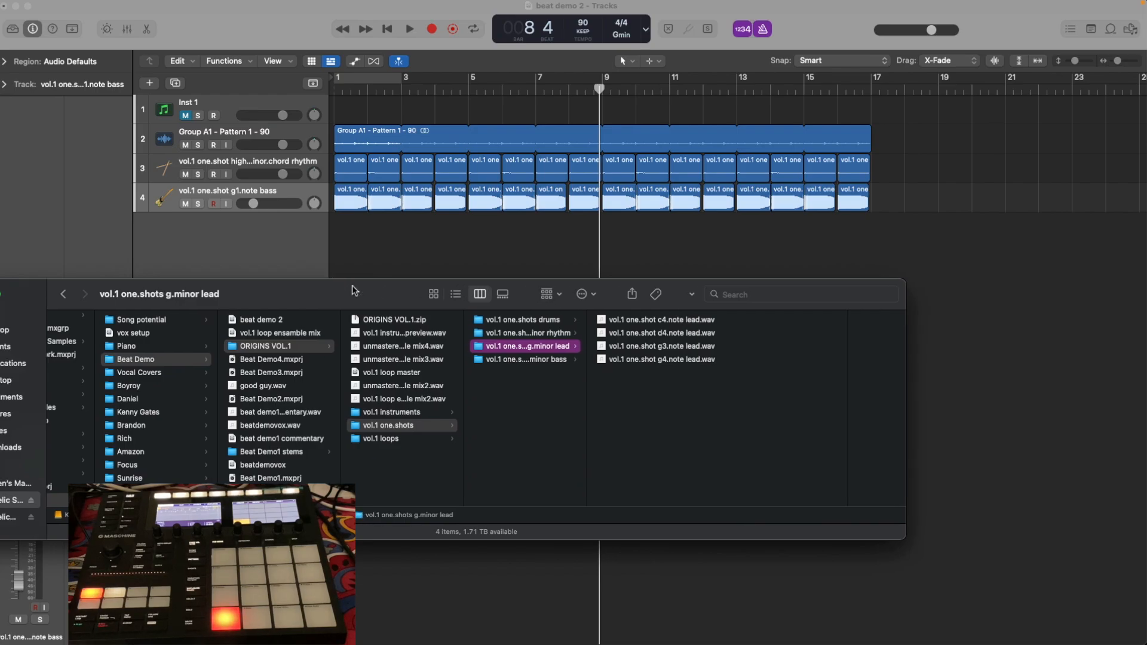
Open Maschine 2 on the Inst 1 track and load vol.1 one.shot c4.note lead.wav from Finder into Sound 1 of Group B1.
left_click(212, 108)
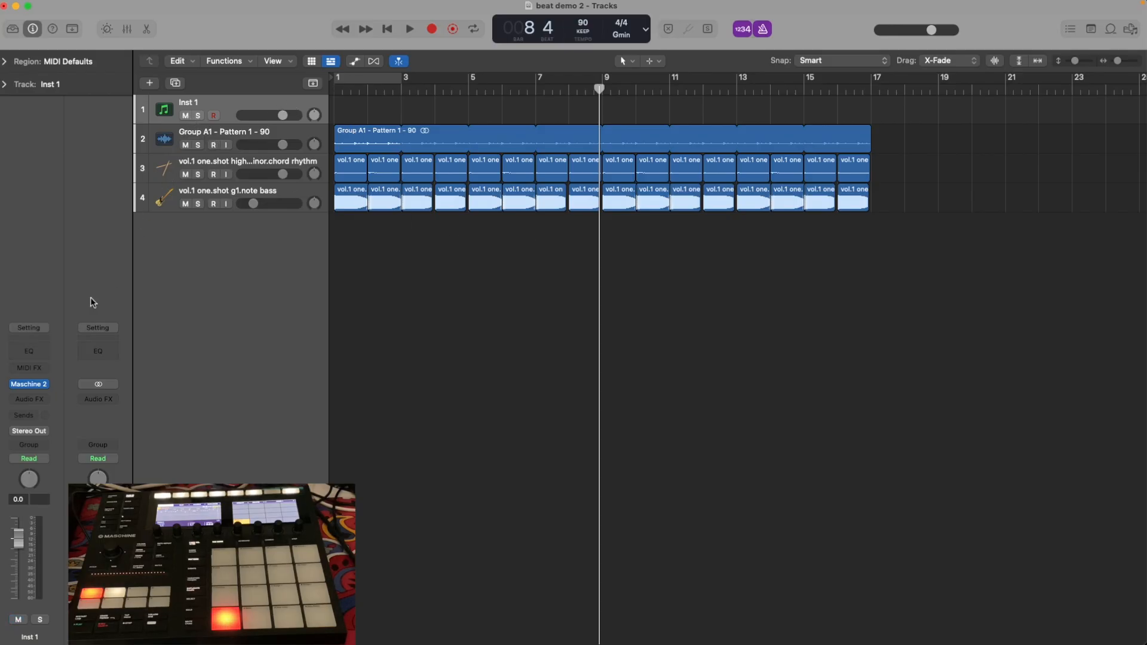
left_click(40, 385)
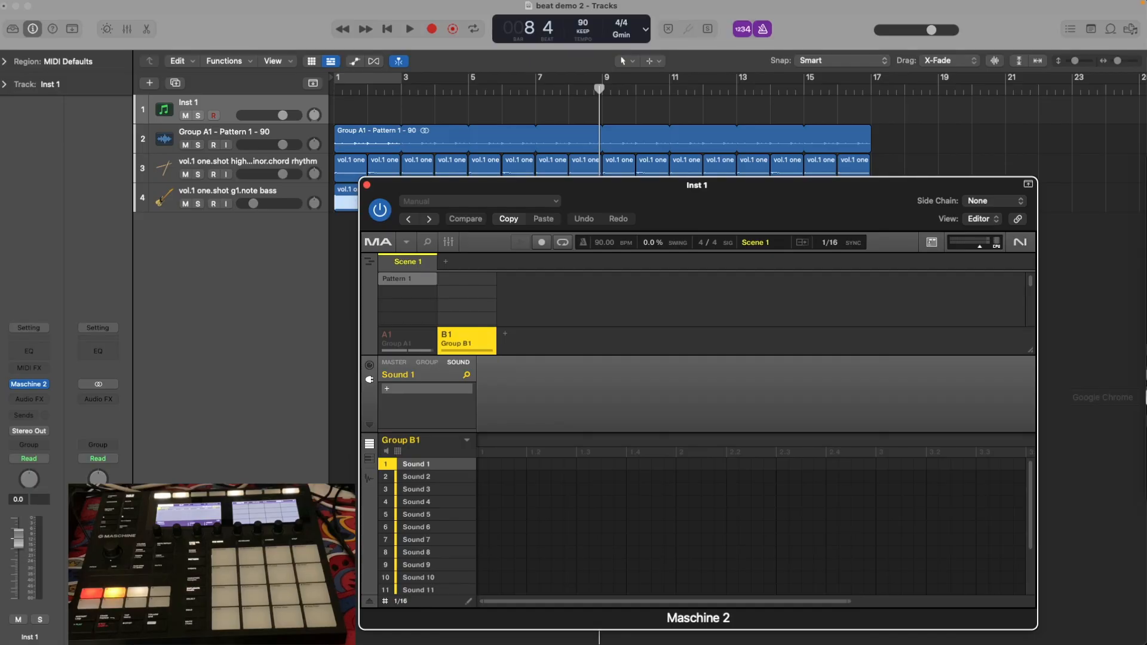
mouse_move(1123, 245)
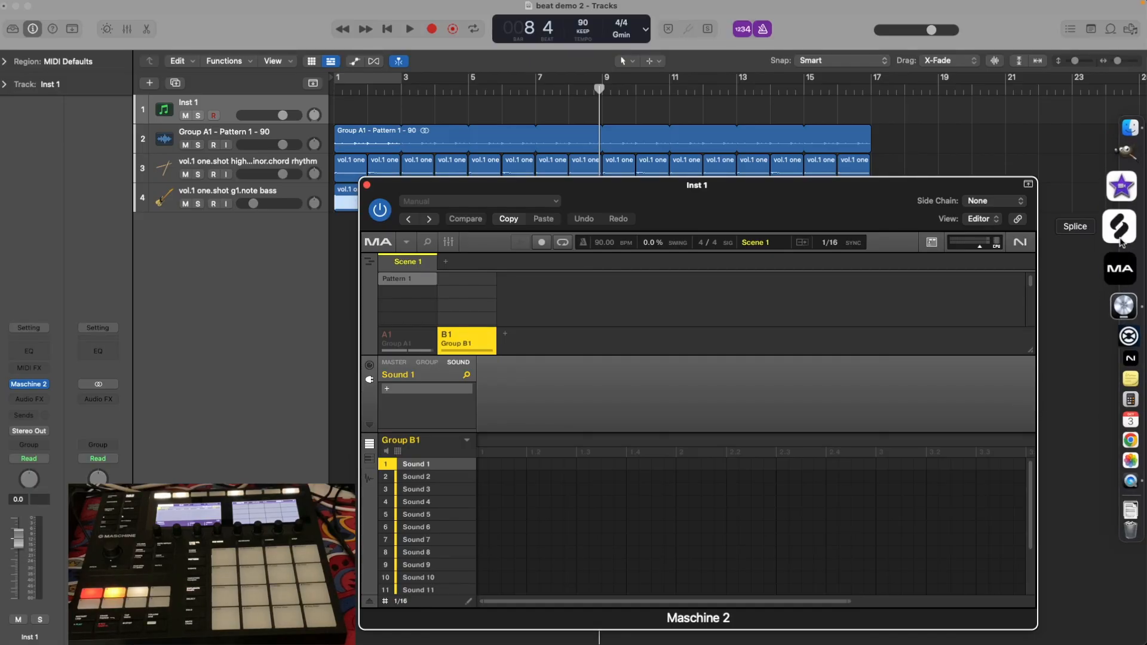
left_click(1121, 168)
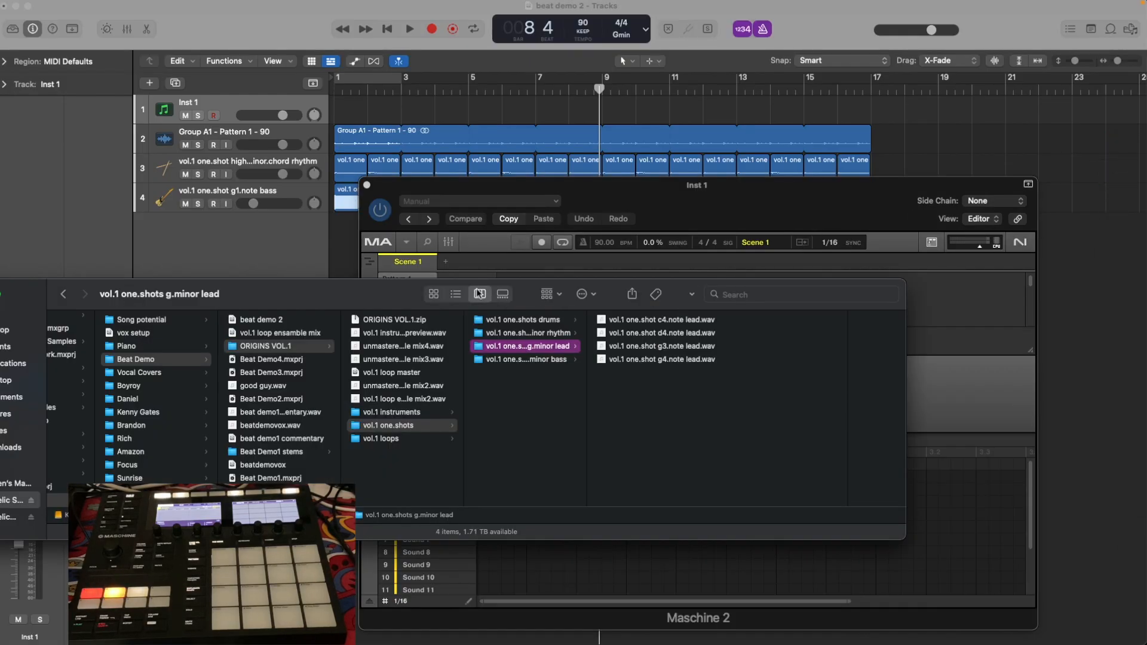
left_click_drag(336, 299, 344, 151)
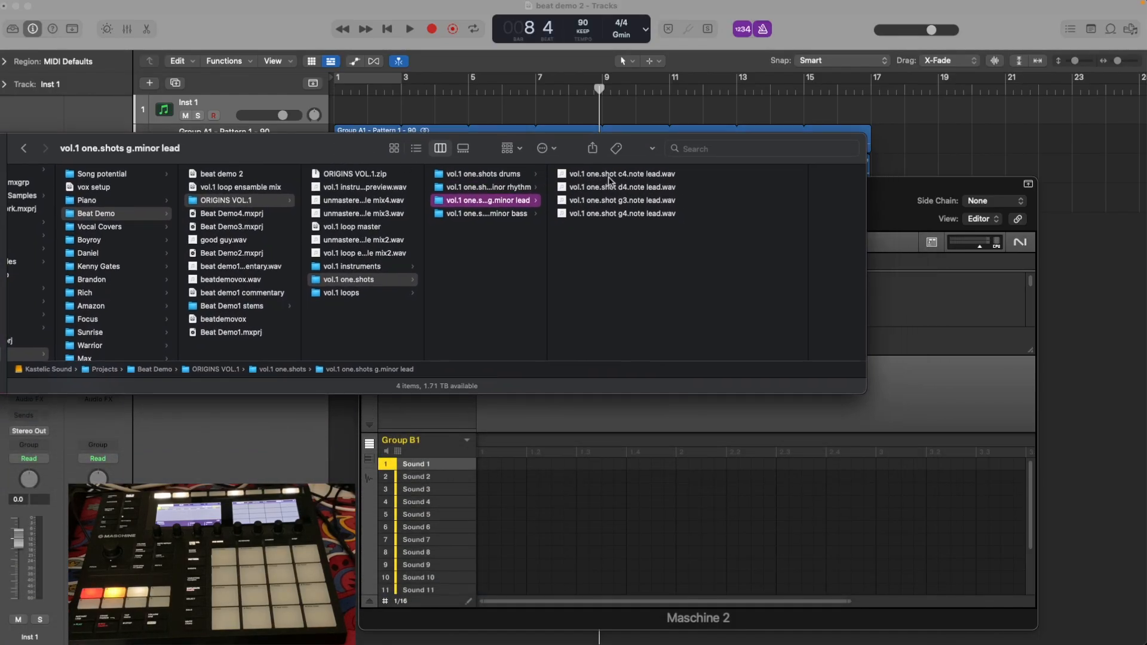
left_click_drag(610, 179, 434, 469)
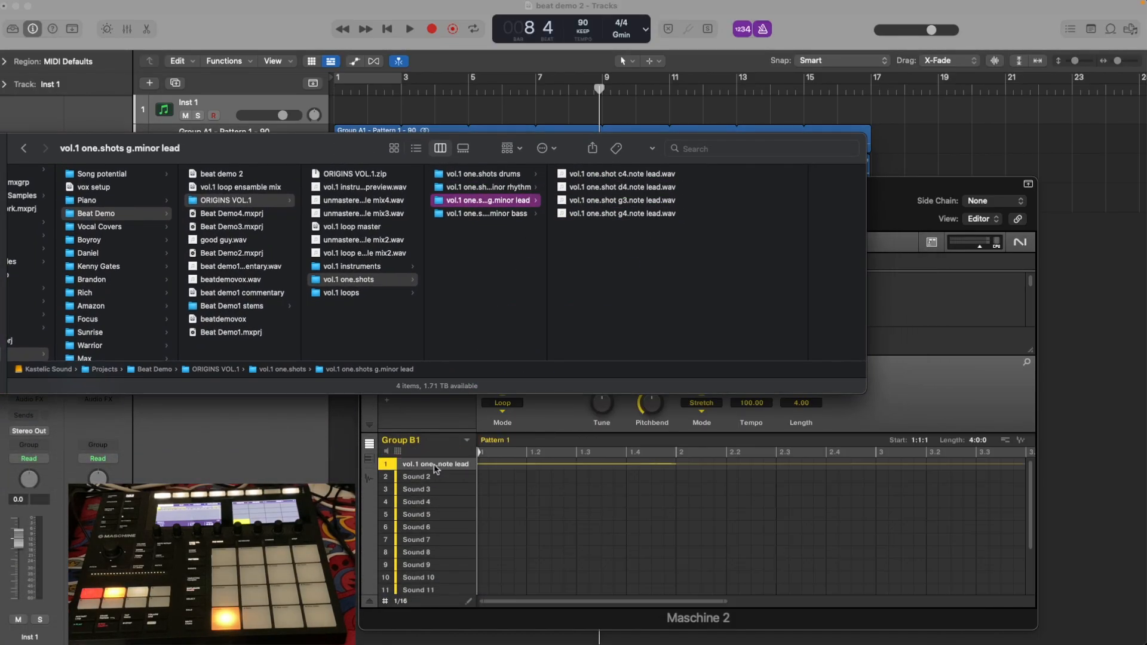
Change the lead sound's plug-in from Audio to the internal Sampler.
left_click(964, 386)
left_click(463, 389)
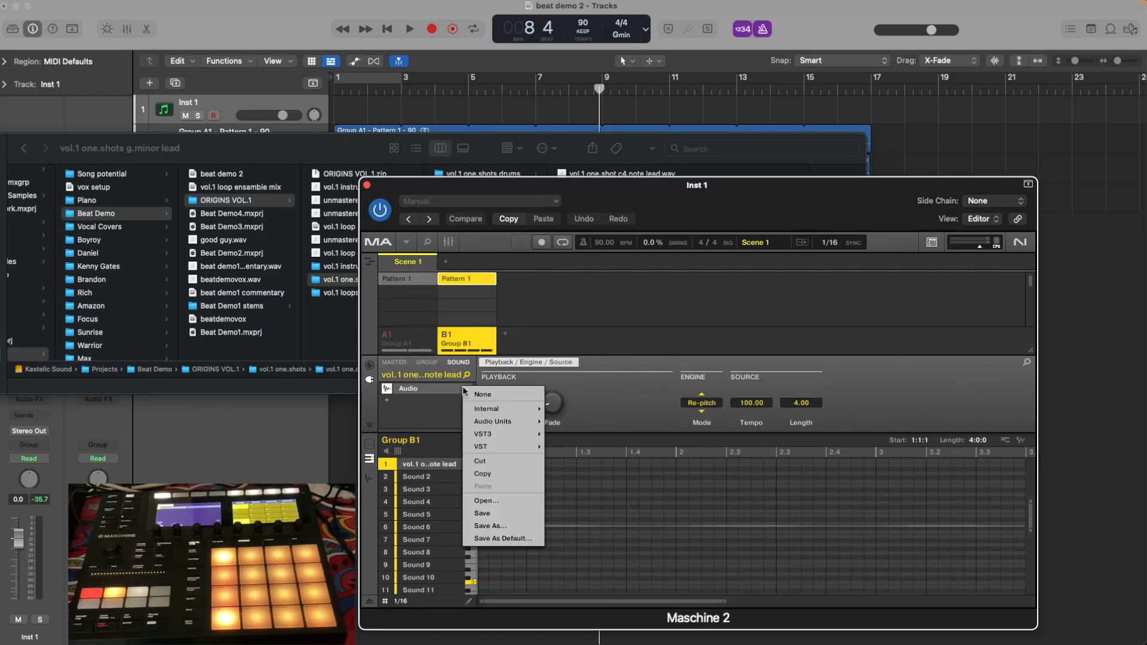
mouse_move(487, 410)
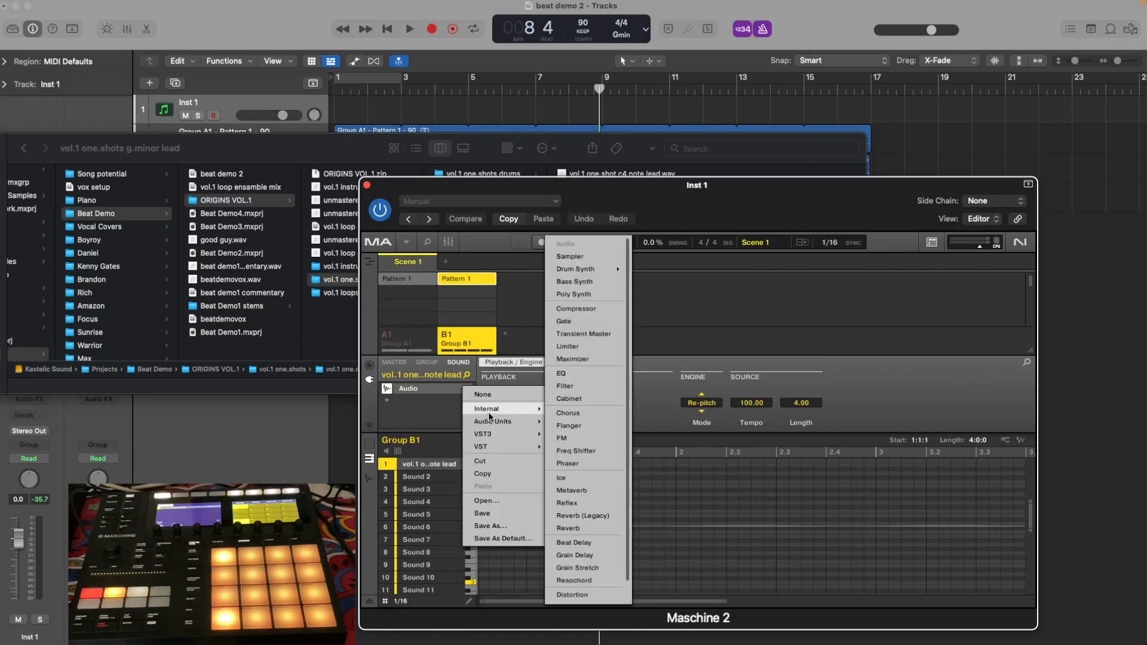
left_click(568, 257)
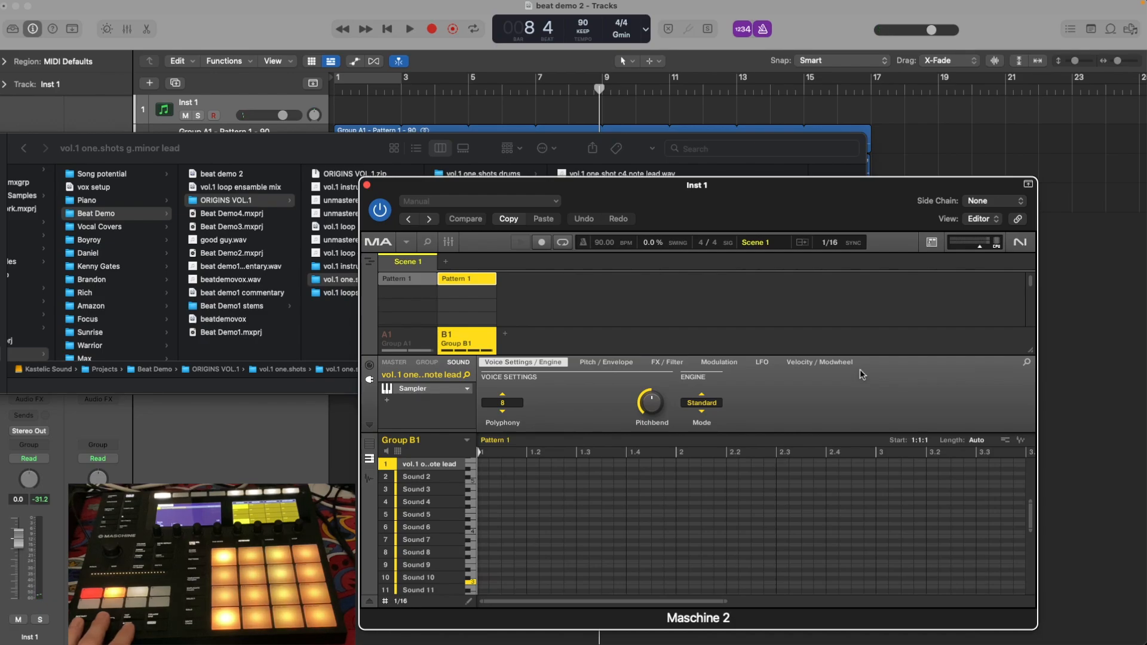
Record a lead melody into Pattern 1 of Group B1 while the arrangement plays from bar 1, and stop the transport.
left_click(387, 29)
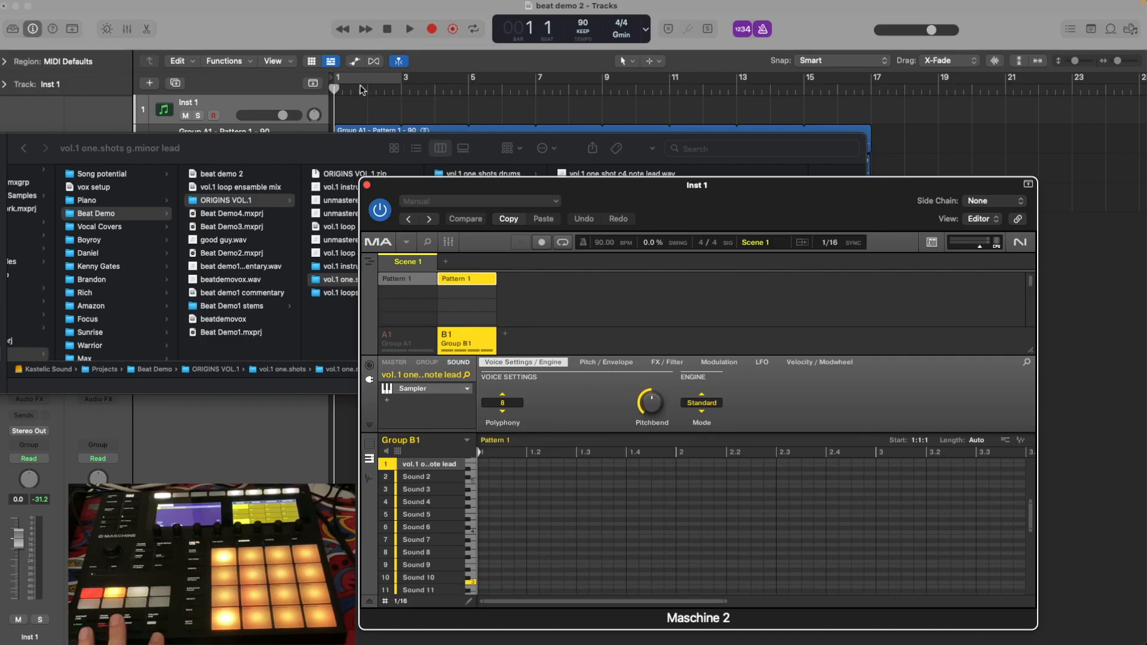
left_click(410, 29)
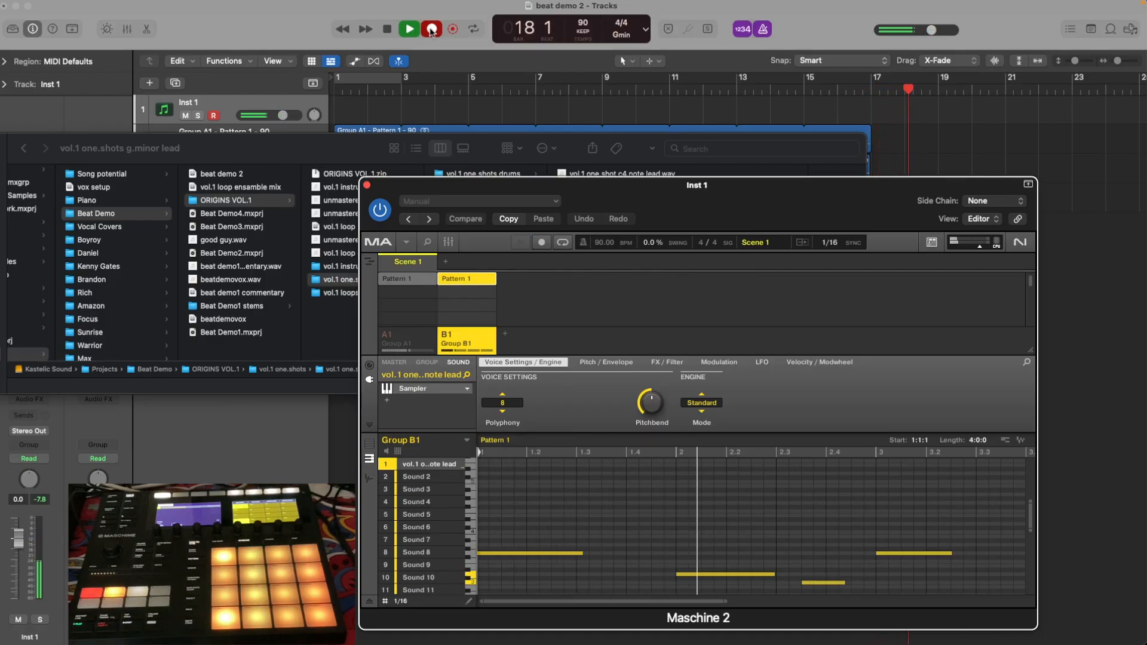
left_click(431, 30)
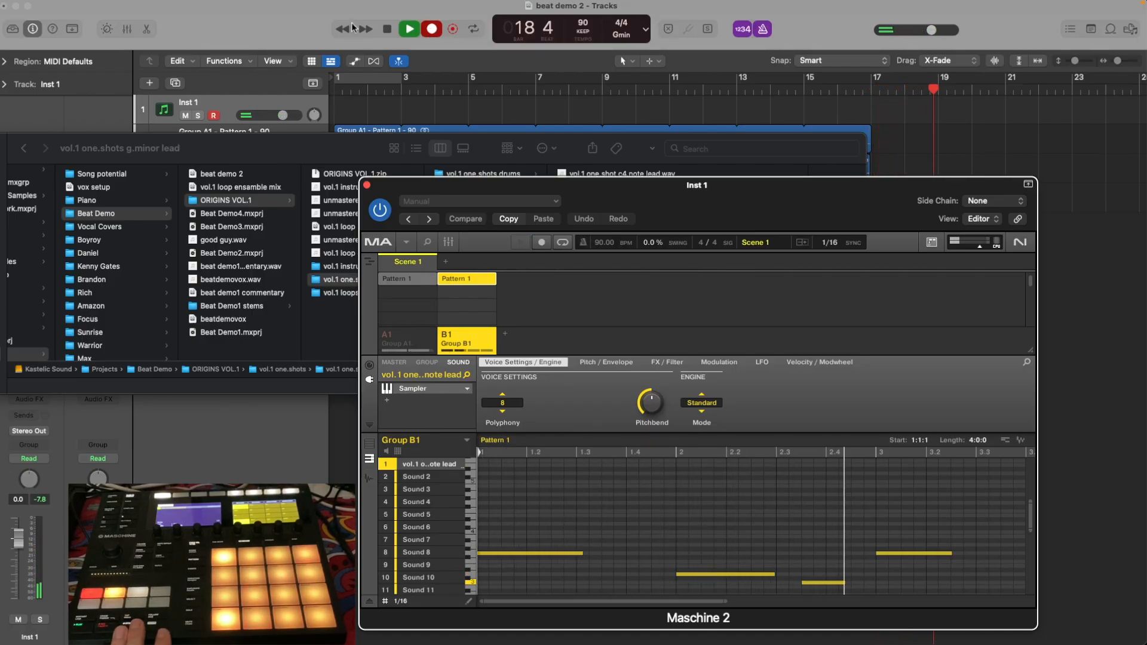
key("space")
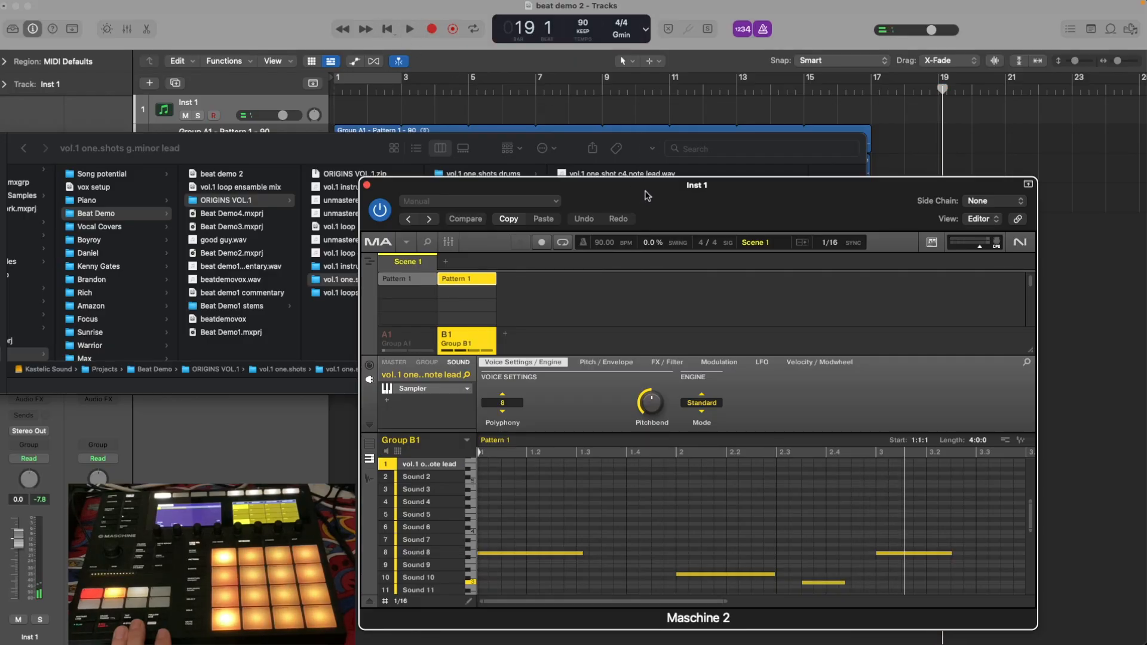
Clear the windows off the tracks and export Group B1's Pattern 1 as audio to a new track 5 at bar 1.
left_click_drag(646, 195, 689, 213)
left_click_drag(379, 149, 331, 362)
left_click_drag(698, 228, 597, 302)
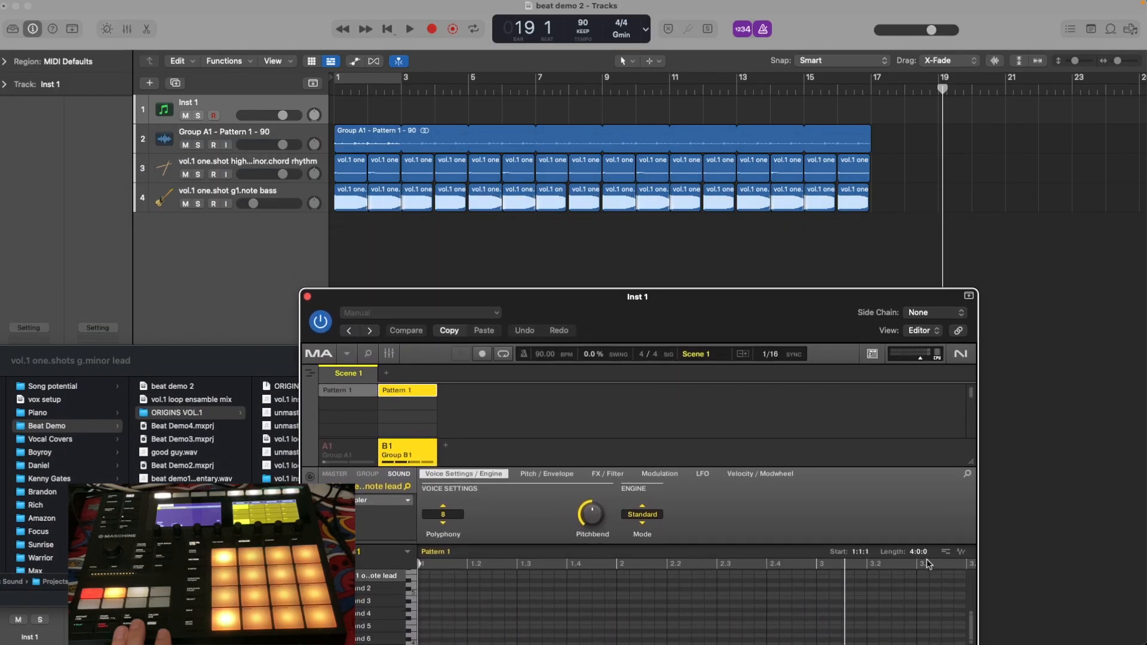
left_click_drag(961, 553, 338, 237)
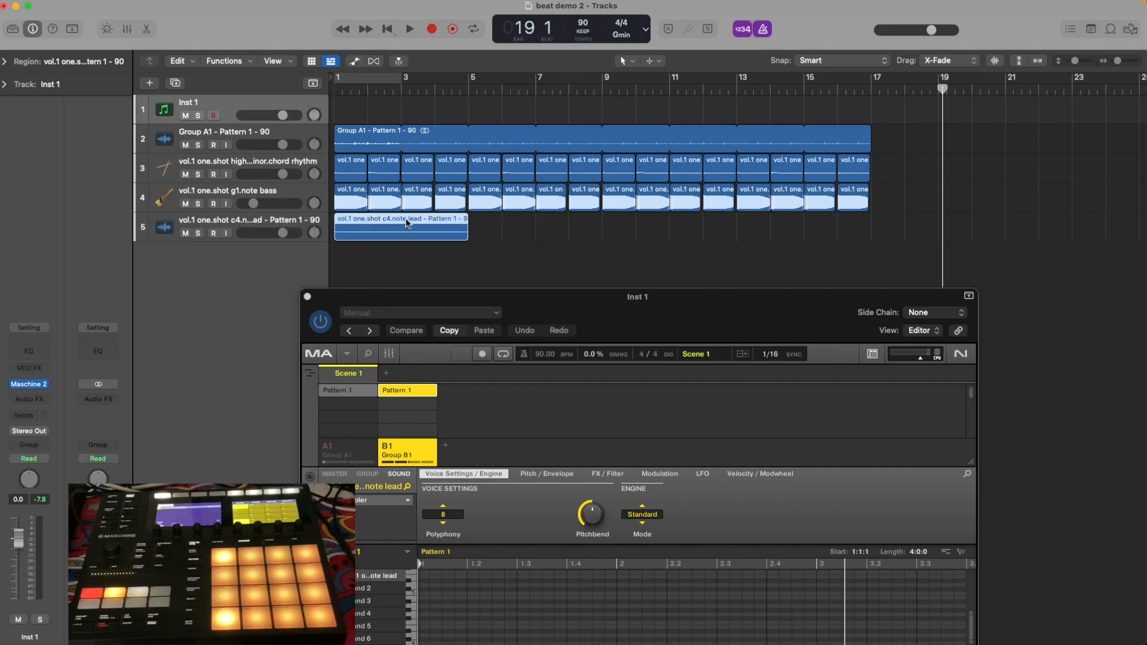
Shorten the lead audio region on track 5, place it from bar 3 to bar 5, and return the playhead to bar 1.
left_click_drag(467, 234, 413, 233)
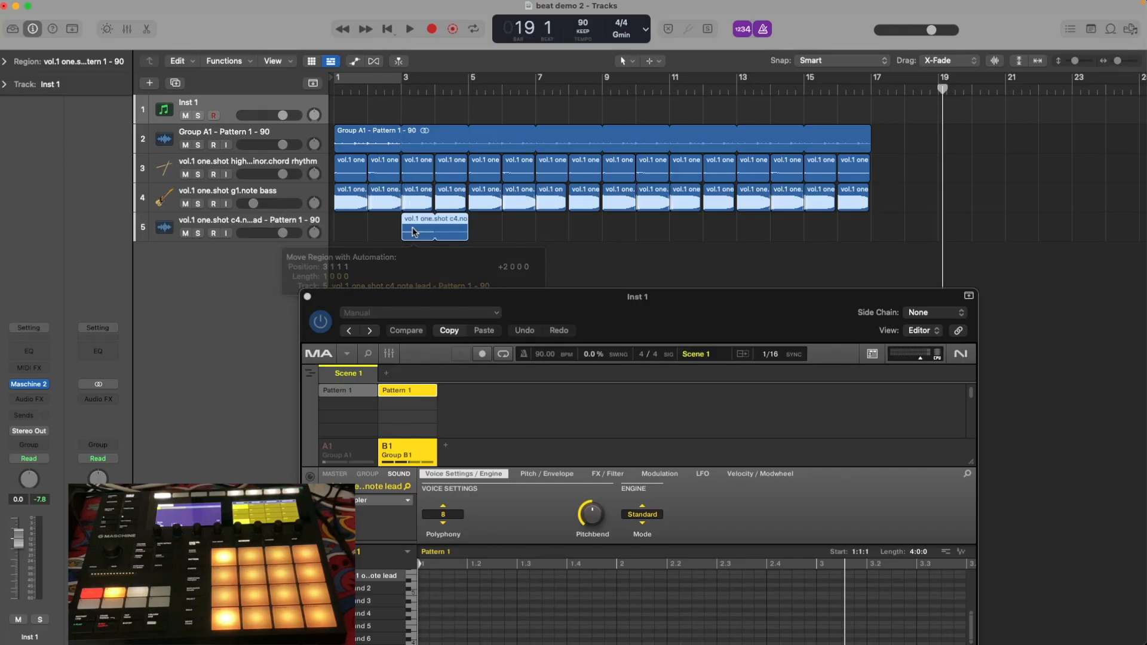
key("Return")
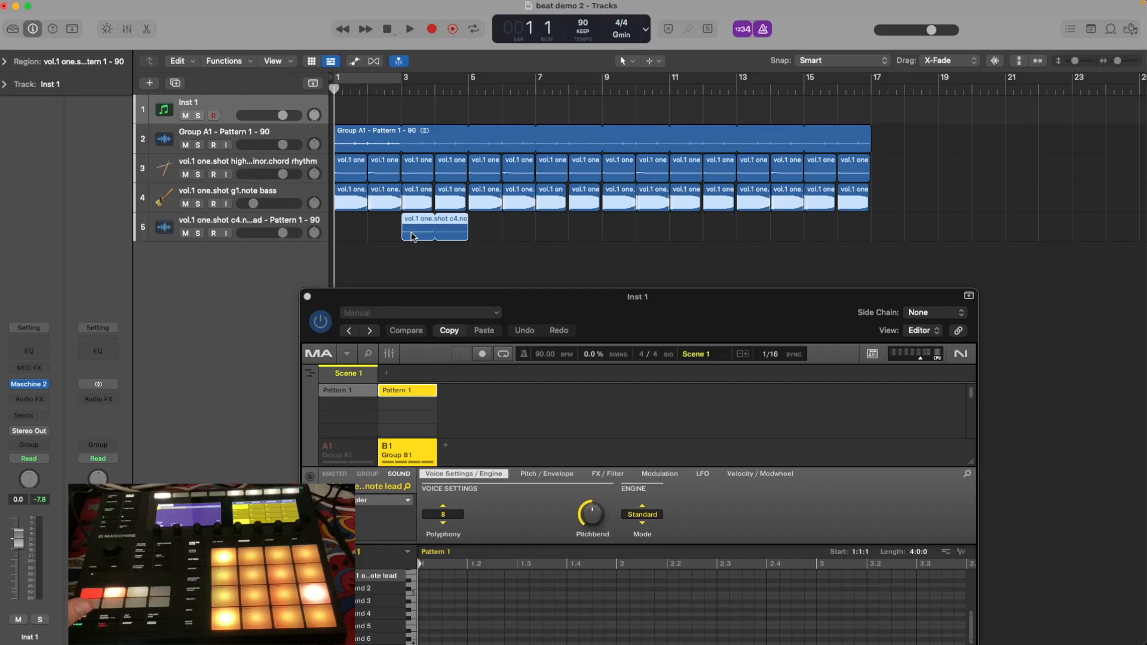
Play the start of the arrangement briefly and mute the Inst 1 track.
key("space")
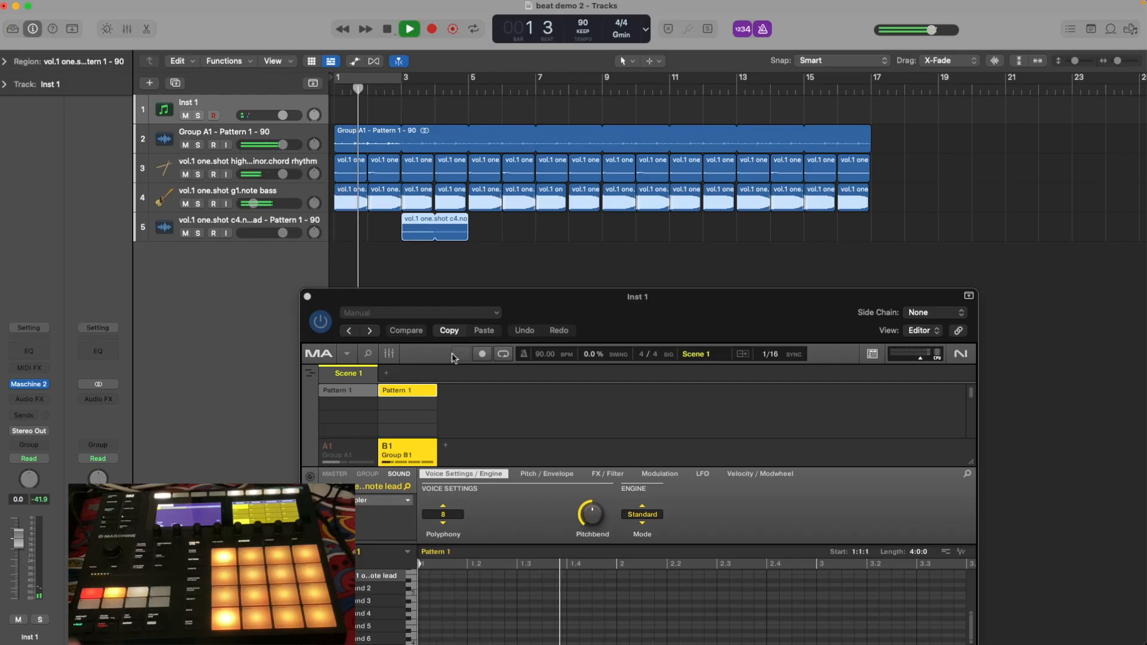
key("space")
left_click(186, 116)
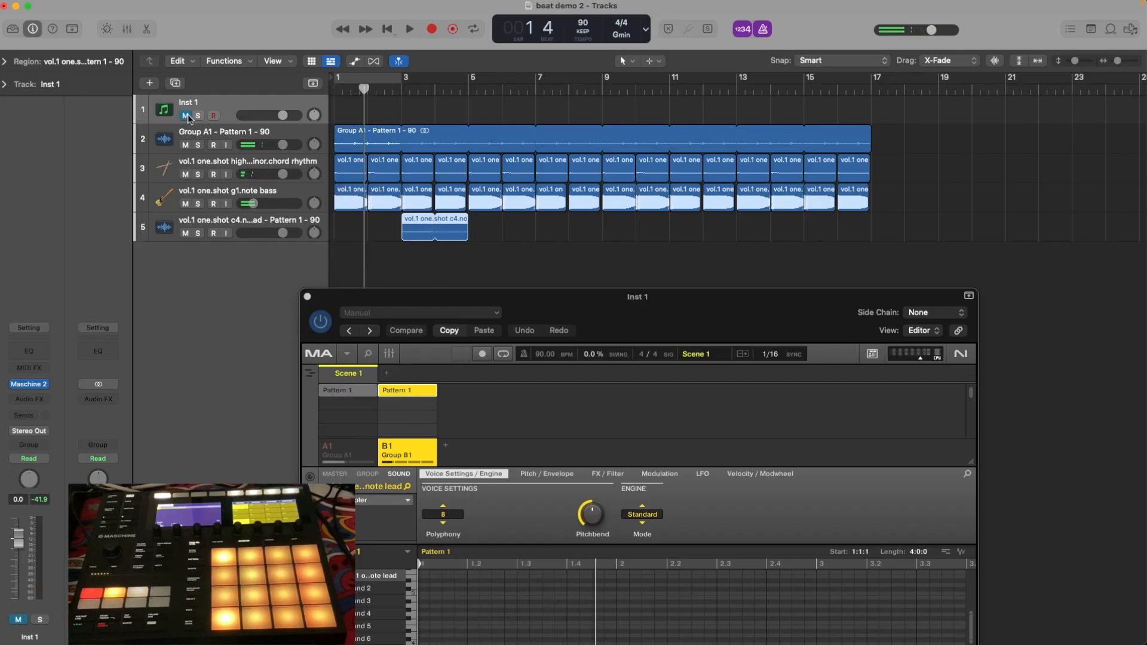
Route the lead audio on track 5 to the Stereo Output.
left_click(214, 233)
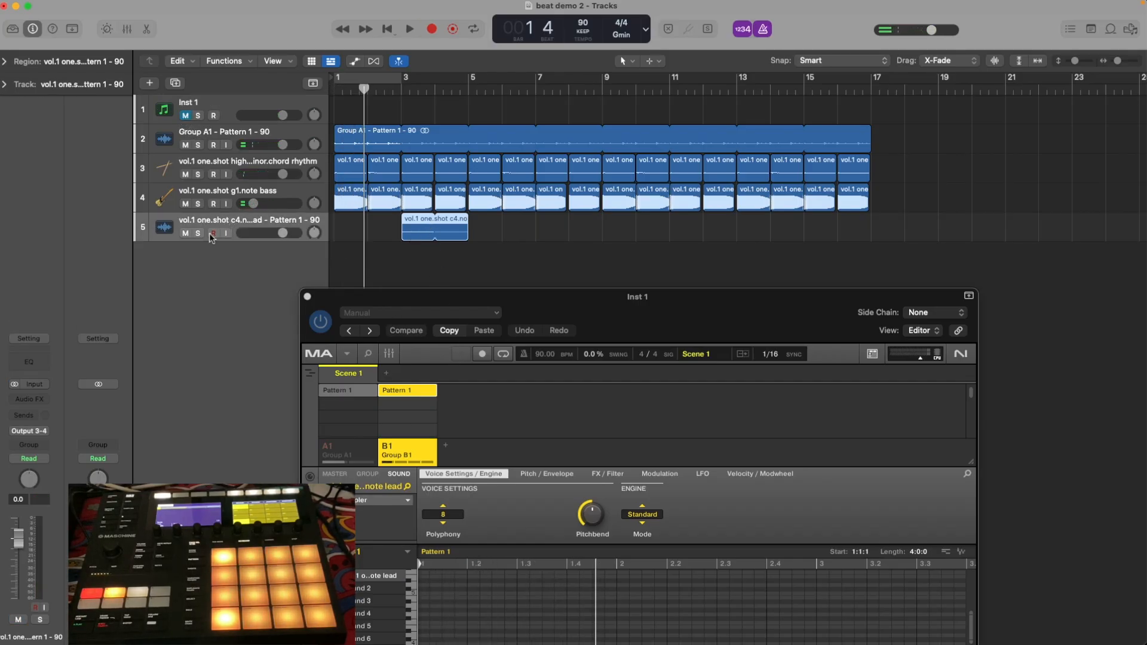
left_click(41, 431)
mouse_move(67, 471)
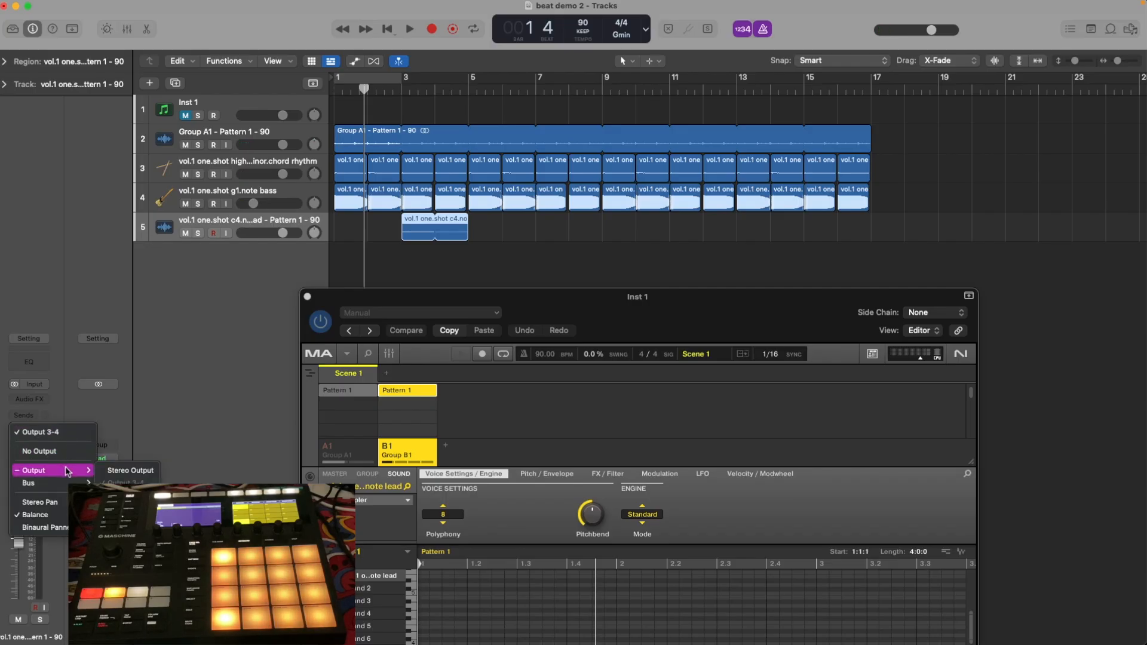
left_click(122, 472)
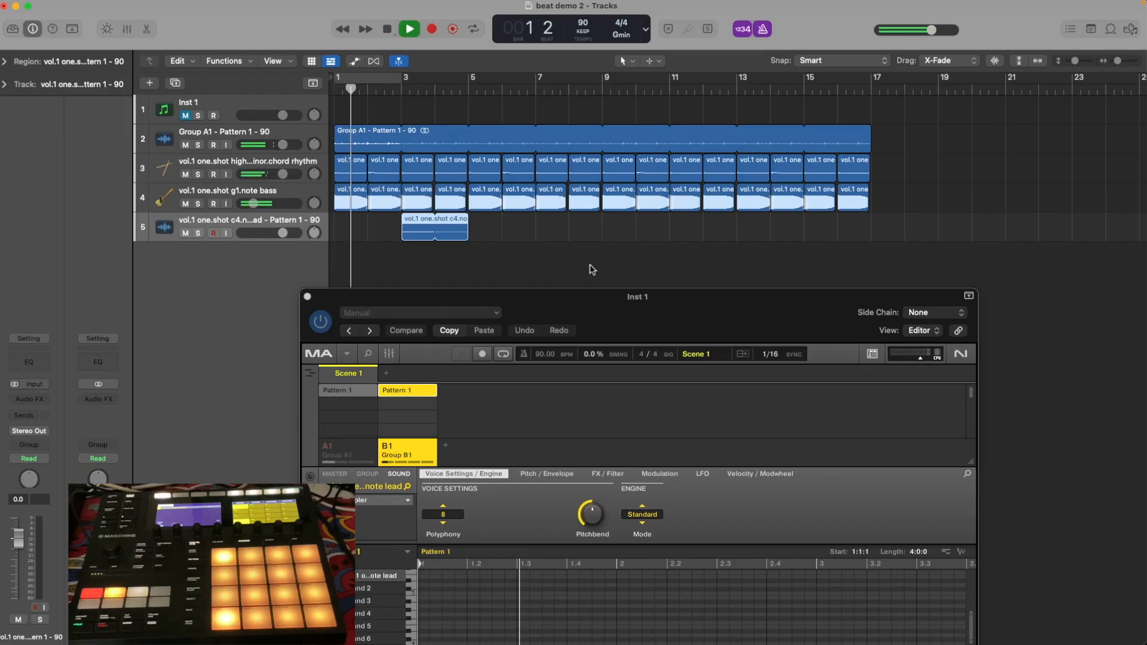
Close the Maschine plug-in window, then extend the lead region on track 5 to a full two bars ending at bar 5 and play from bar 3.
left_click(307, 296)
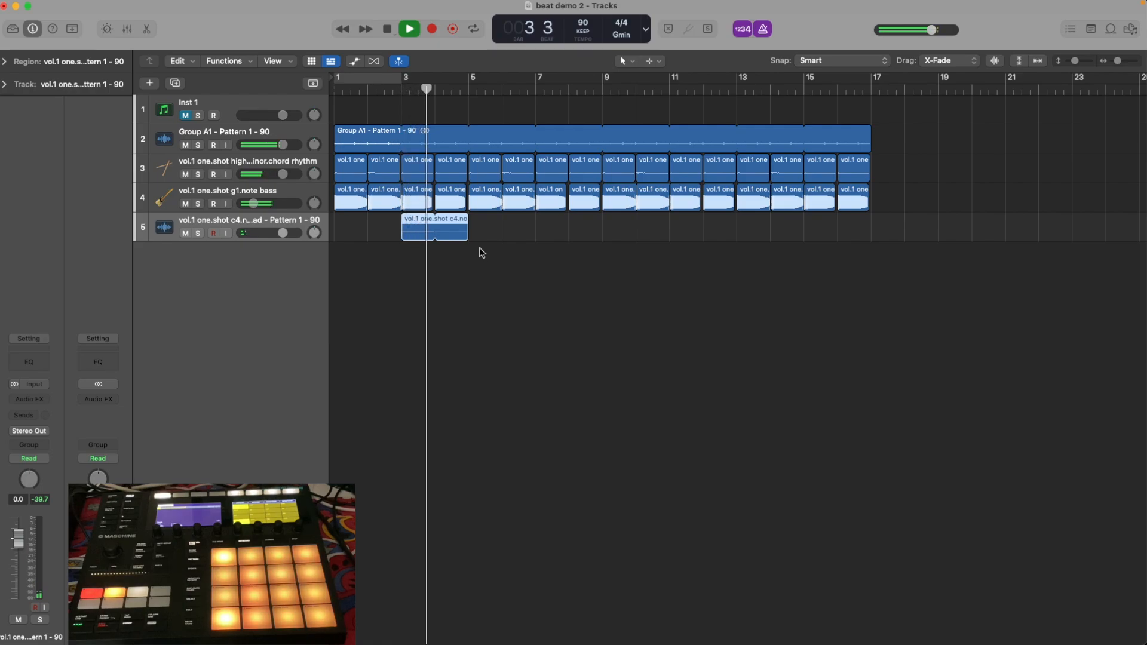
mouse_move(465, 222)
left_mouse_down()
mouse_move(436, 230)
mouse_move(468, 235)
left_mouse_up()
left_click(402, 90)
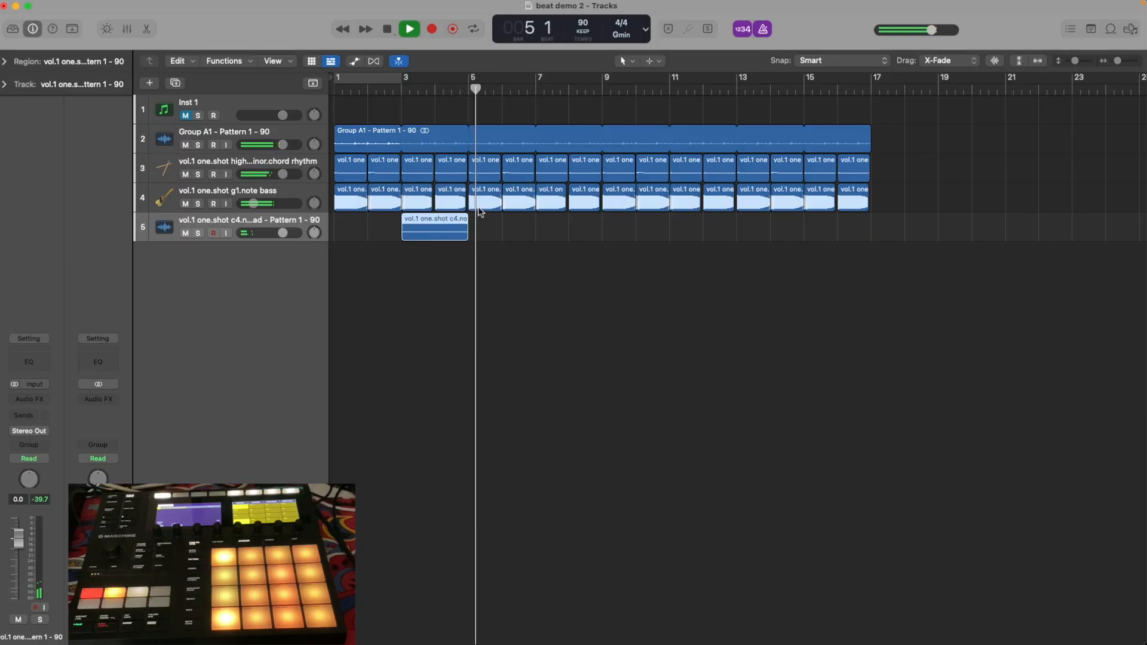
Loop the lead region to eight bars in total, move it to run from bar 5 to bar 13, and play from bar 5.
left_click_drag(474, 217, 597, 260)
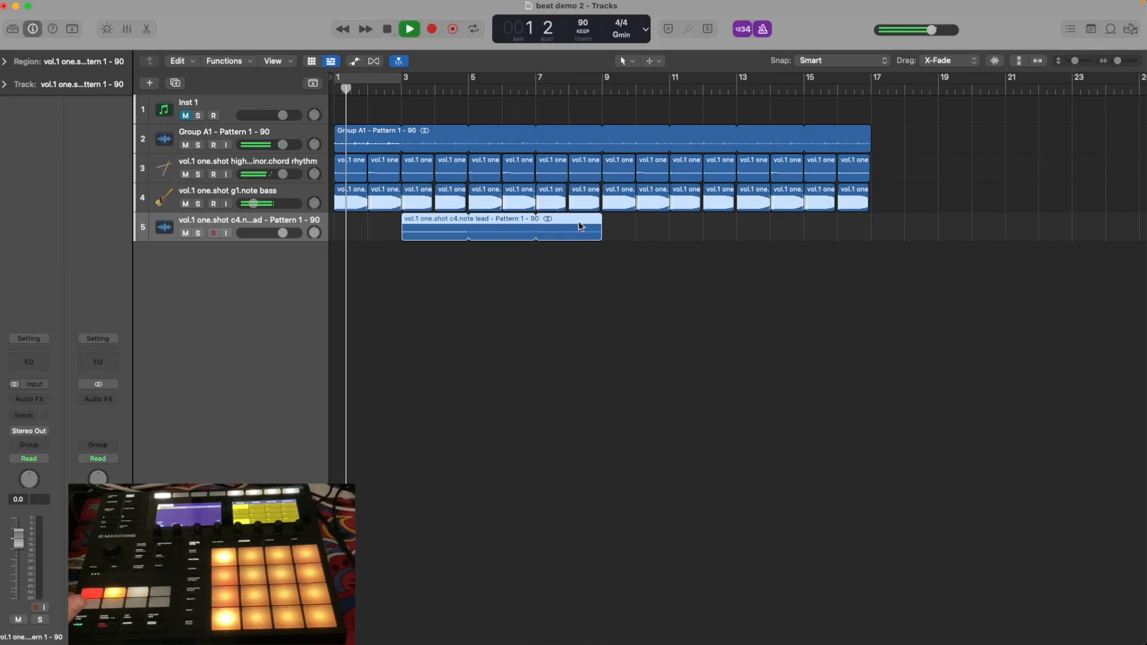
left_click_drag(601, 226, 669, 232)
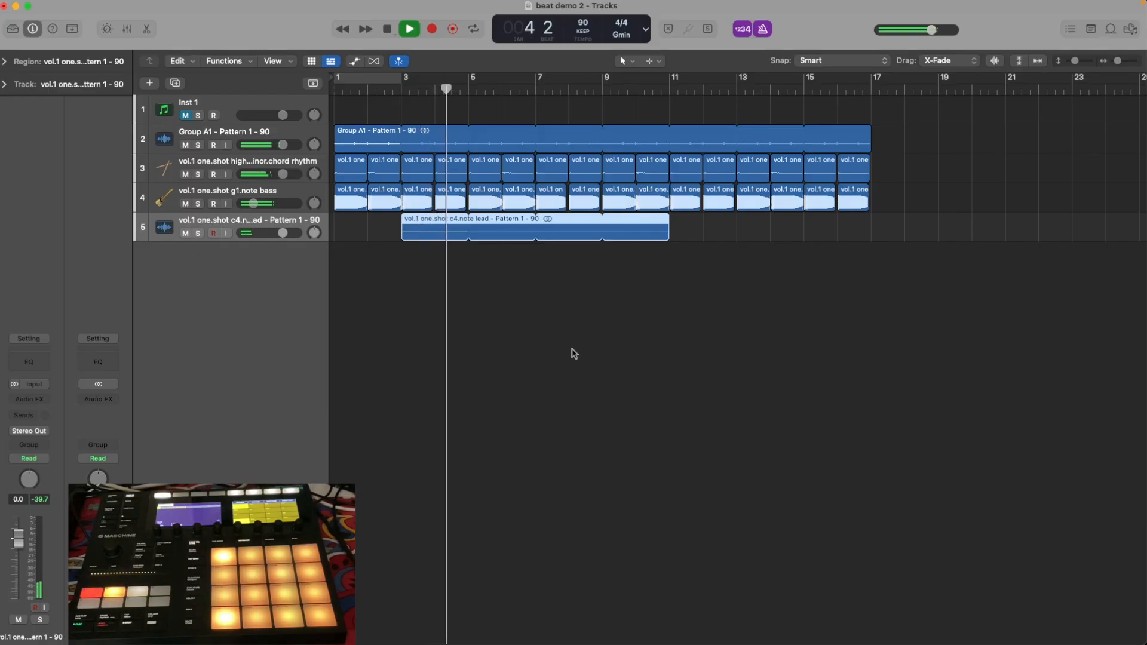
left_click_drag(432, 224, 500, 224)
left_click(473, 93)
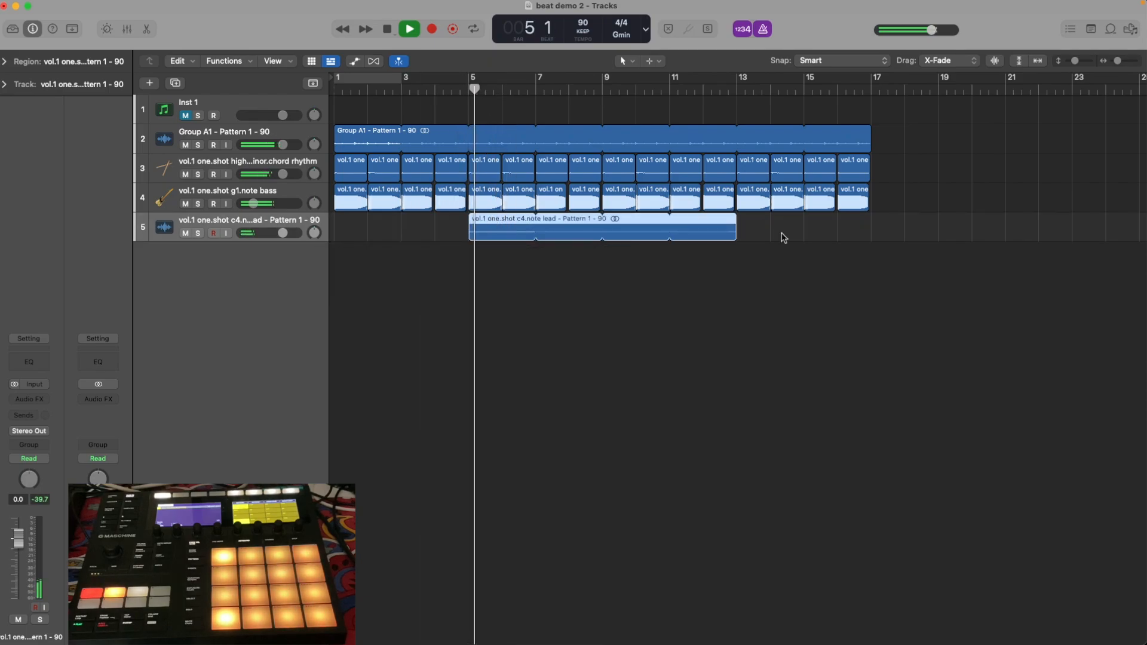